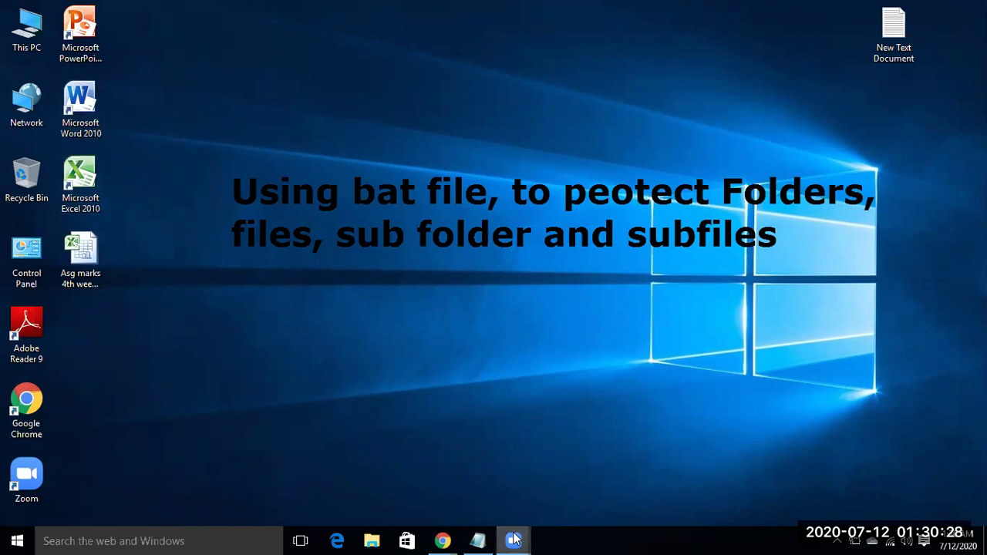
# Step: Open drive F from This PC, look inside Testfolder, then close that window
pyautogui.doubleClick(35, 41)
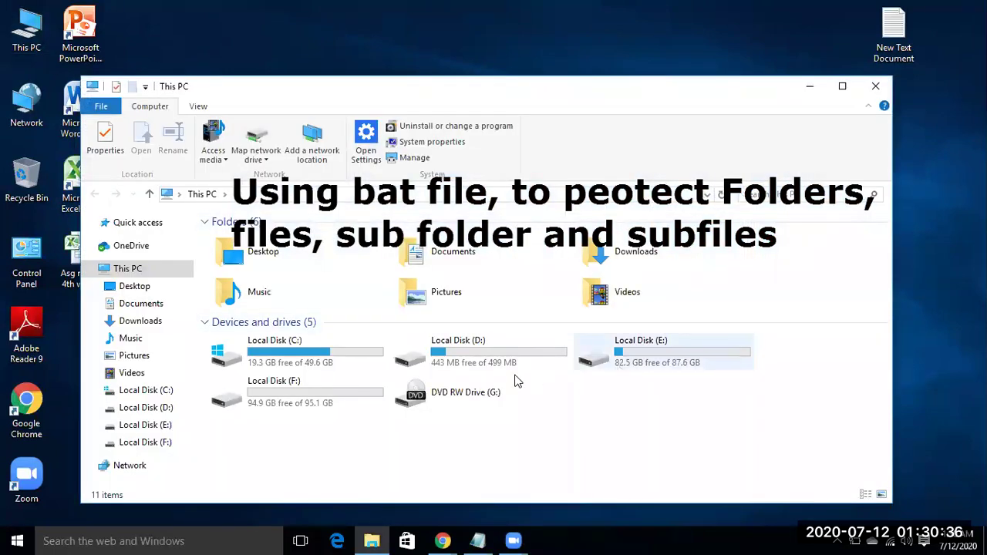
pyautogui.doubleClick(305, 400)
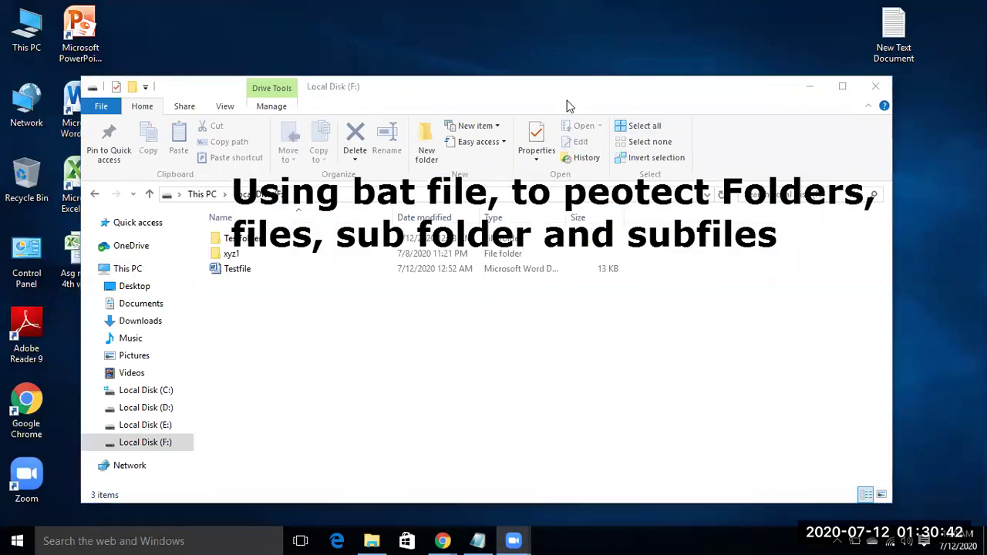
pyautogui.click(386, 197)
pyautogui.moveTo(409, 220); pyautogui.dragTo(408, 425)
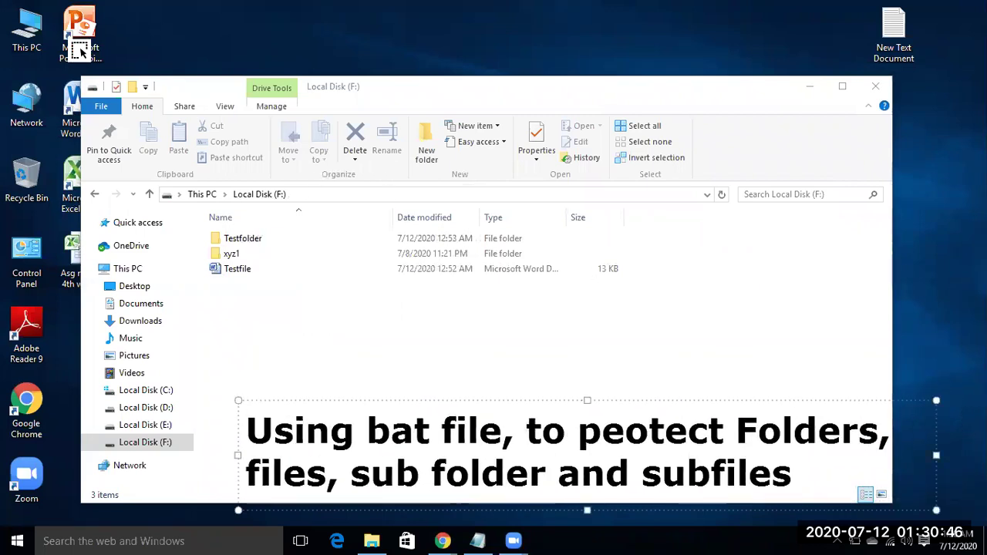
pyautogui.click(238, 311)
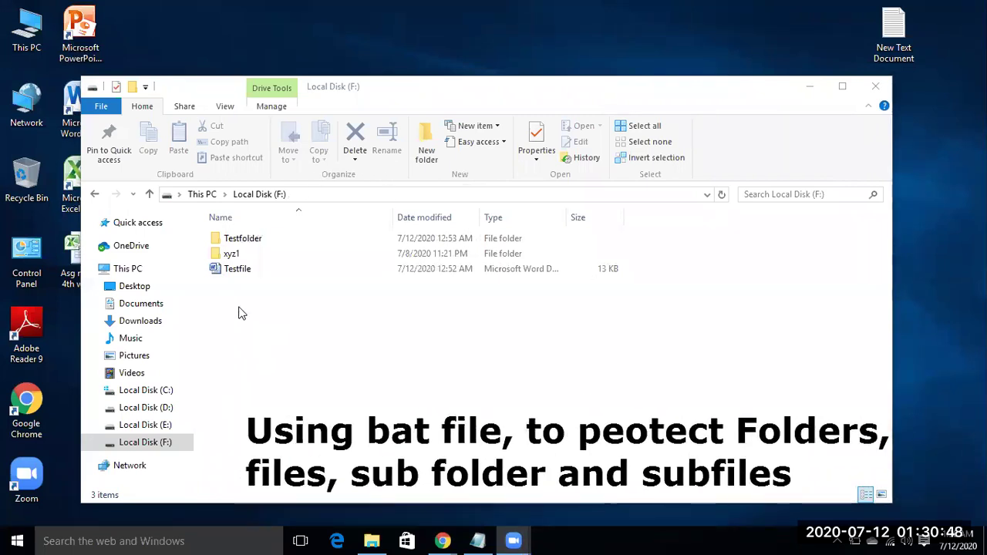
pyautogui.click(248, 243)
pyautogui.doubleClick(248, 243)
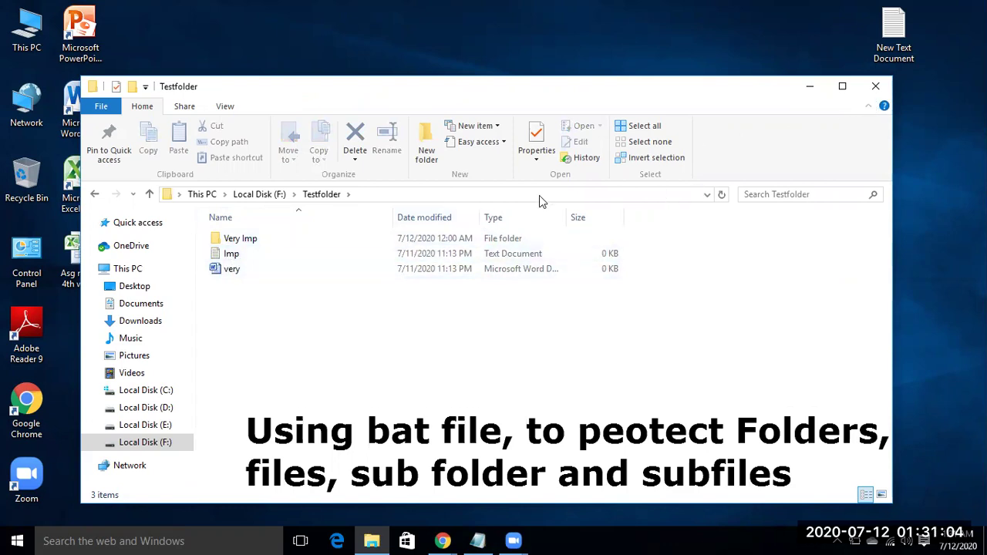
pyautogui.click(876, 90)
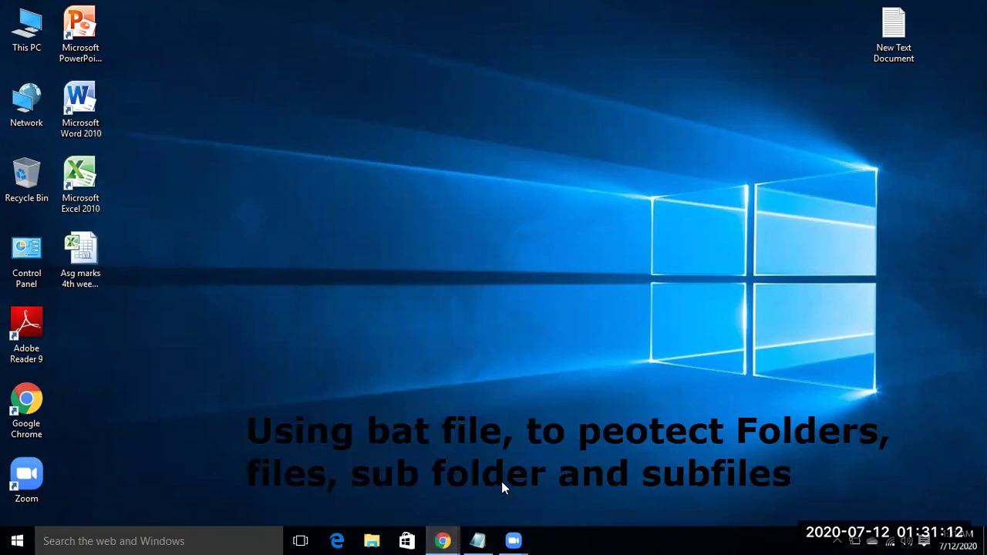
# Step: Copy the instructables.com/id/simple-folder-locker/ line from the Notepad note, then minimize Notepad
pyautogui.click(476, 540)
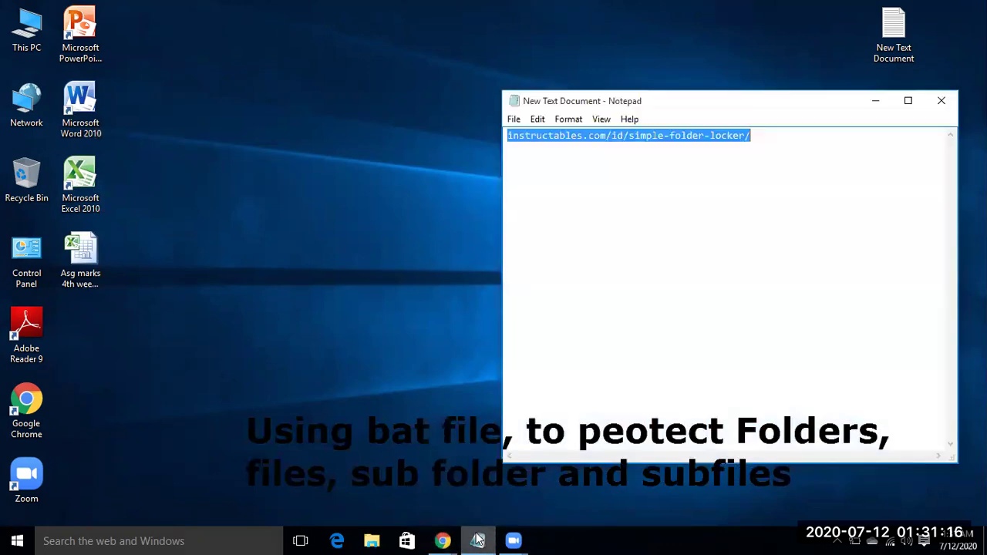
pyautogui.click(754, 139)
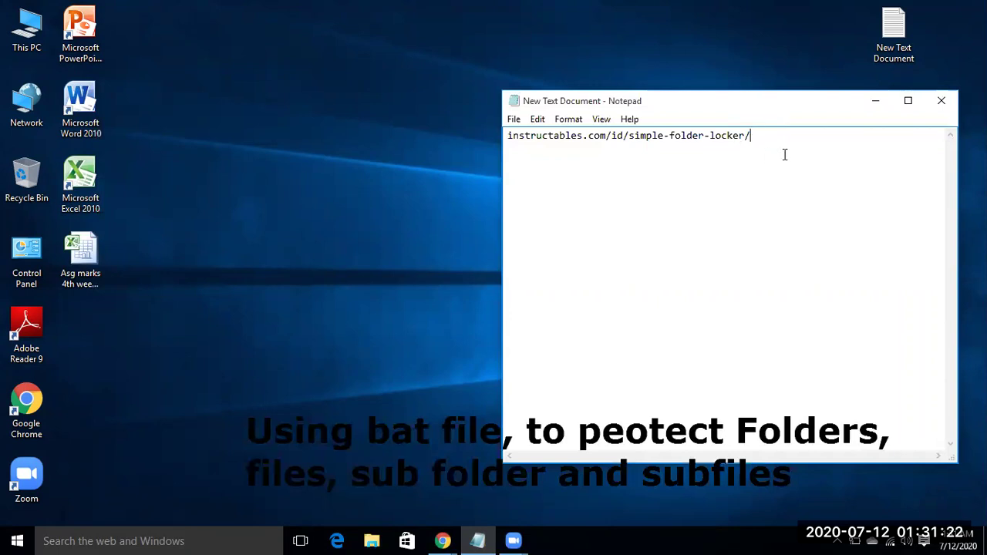
pyautogui.moveTo(760, 135); pyautogui.dragTo(502, 139)
pyautogui.hotkey('ctrl', 'c')
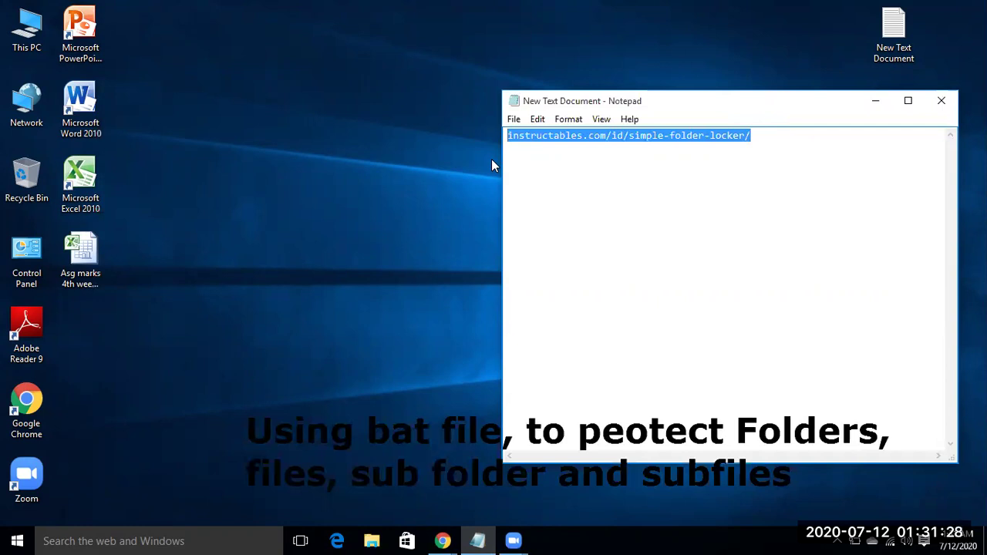
pyautogui.click(876, 101)
pyautogui.doubleClick(26, 403)
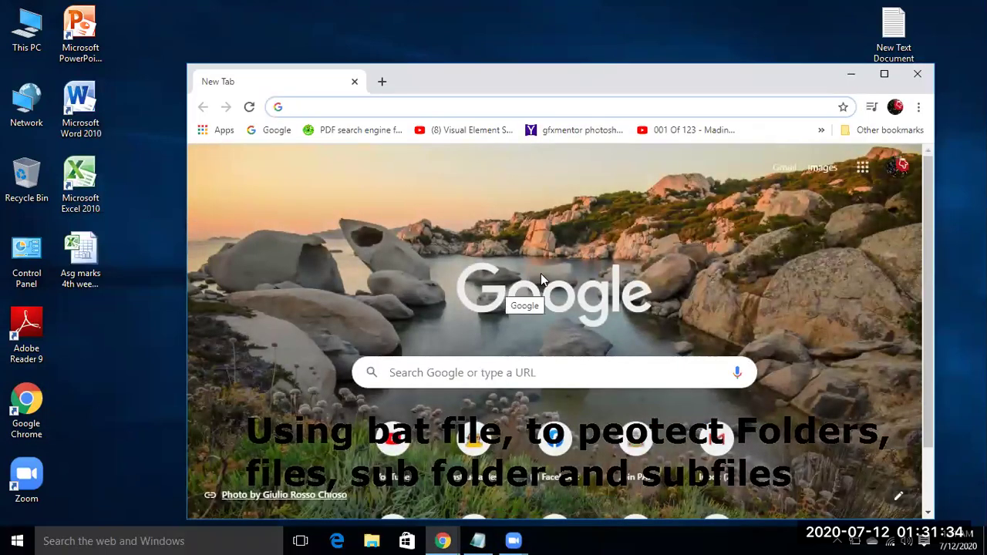
# Step: Load the pasted Simple Folder Locker URL, copy its batch code from cls to :End, then minimize Chrome
pyautogui.hotkey('ctrl', 'v')
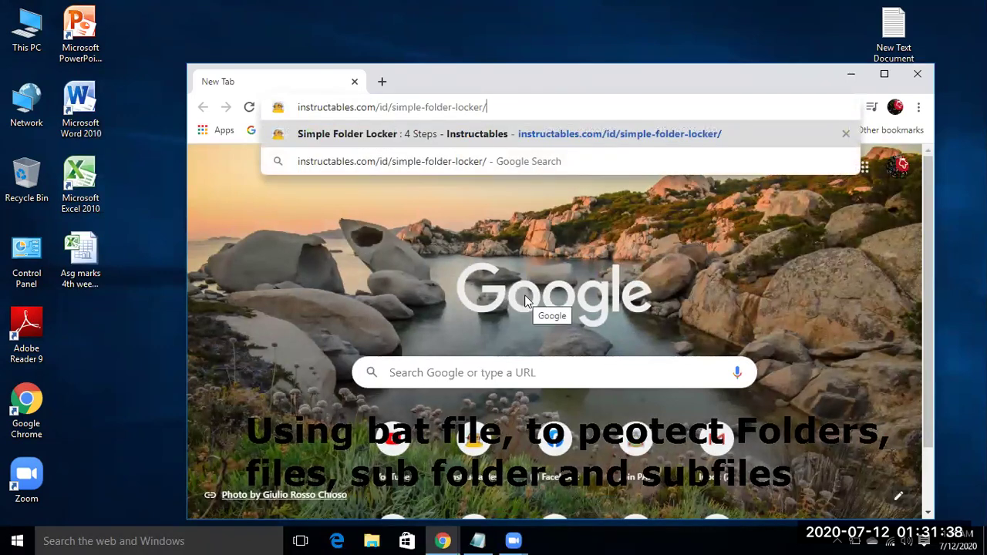
pyautogui.press('Return')
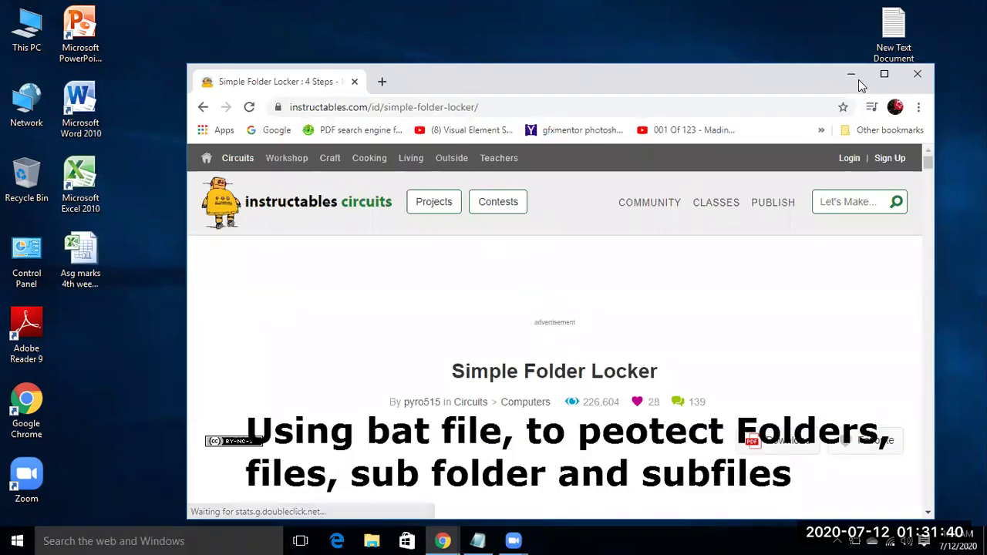
pyautogui.click(883, 73)
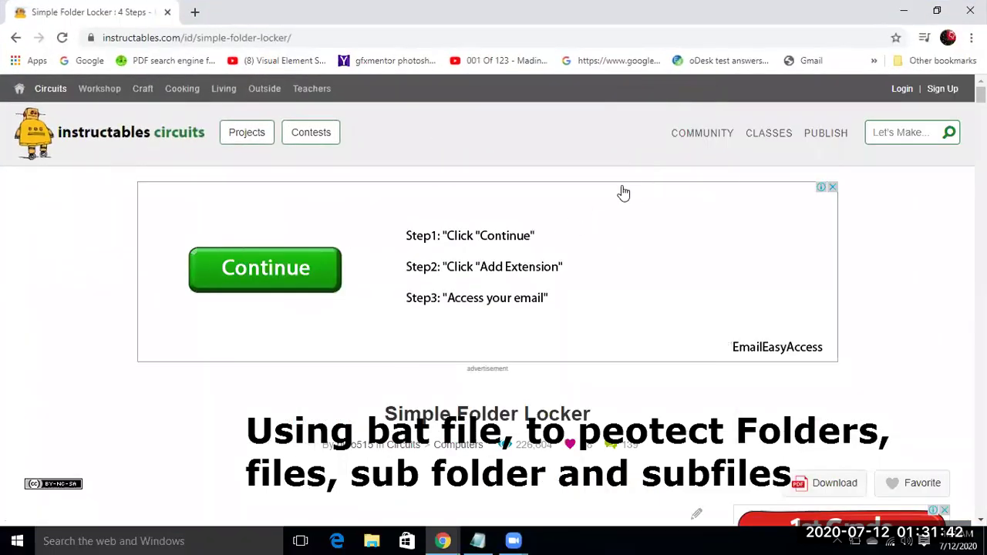
pyautogui.scroll(-2, 633, 191)
pyautogui.scroll(-7, 633, 191)
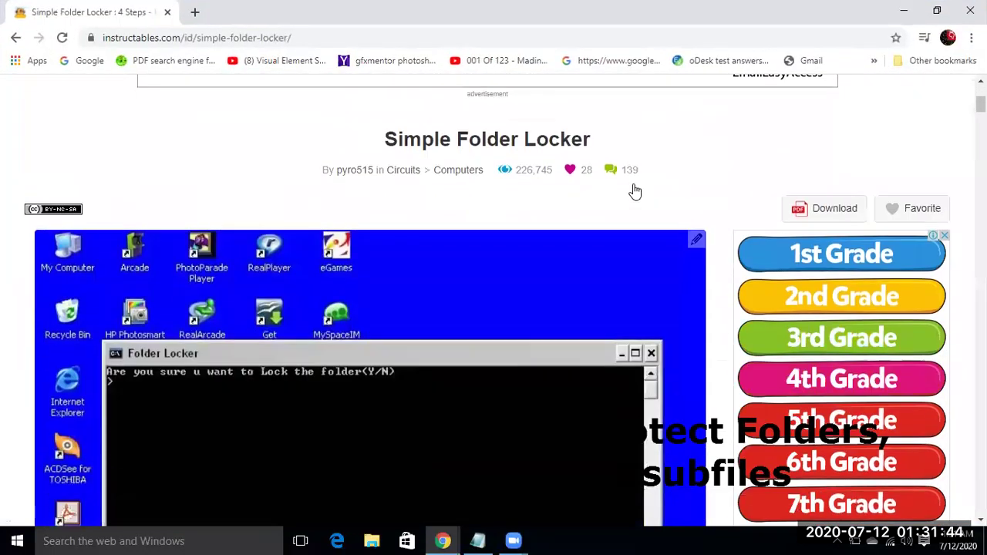
pyautogui.scroll(-10, 633, 192)
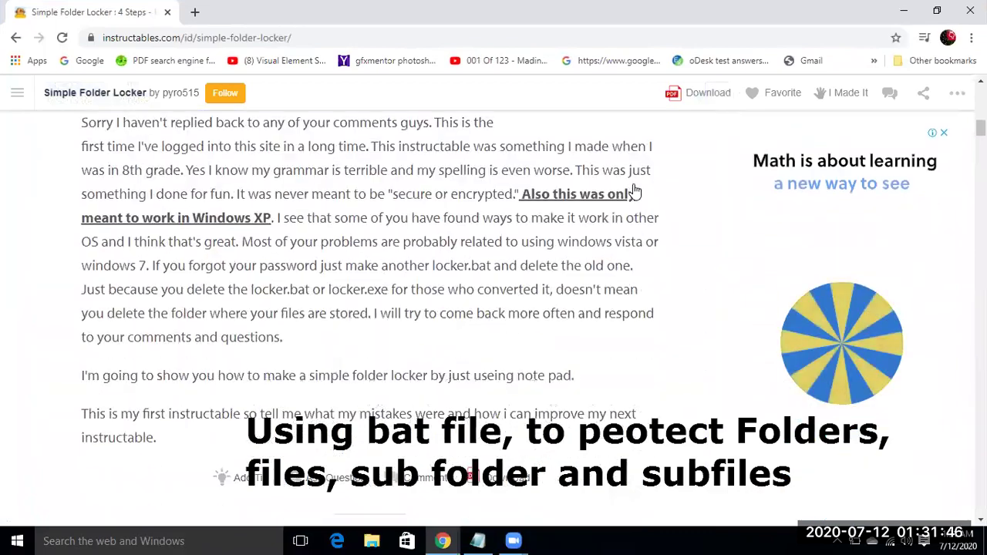
pyautogui.scroll(-12, 632, 191)
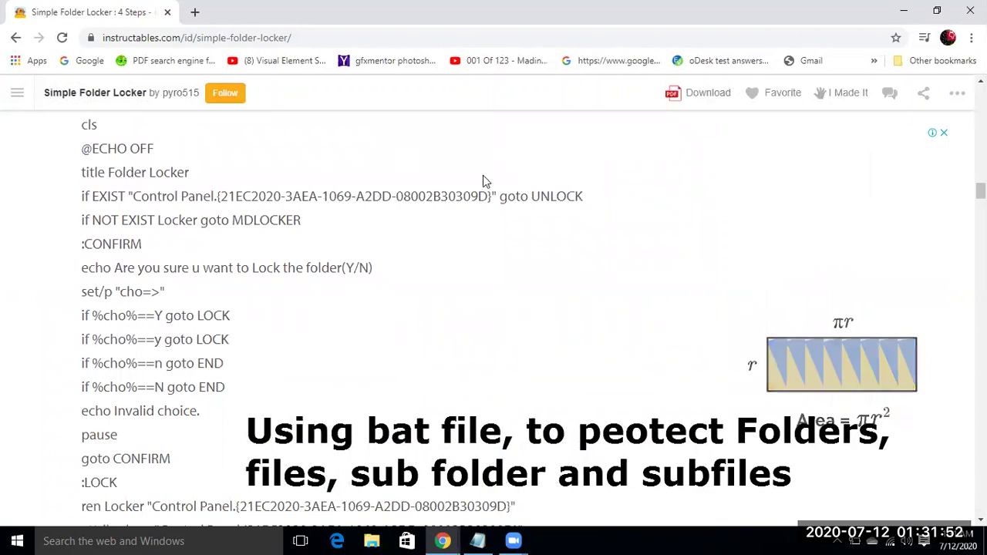
pyautogui.scroll(1, 484, 179)
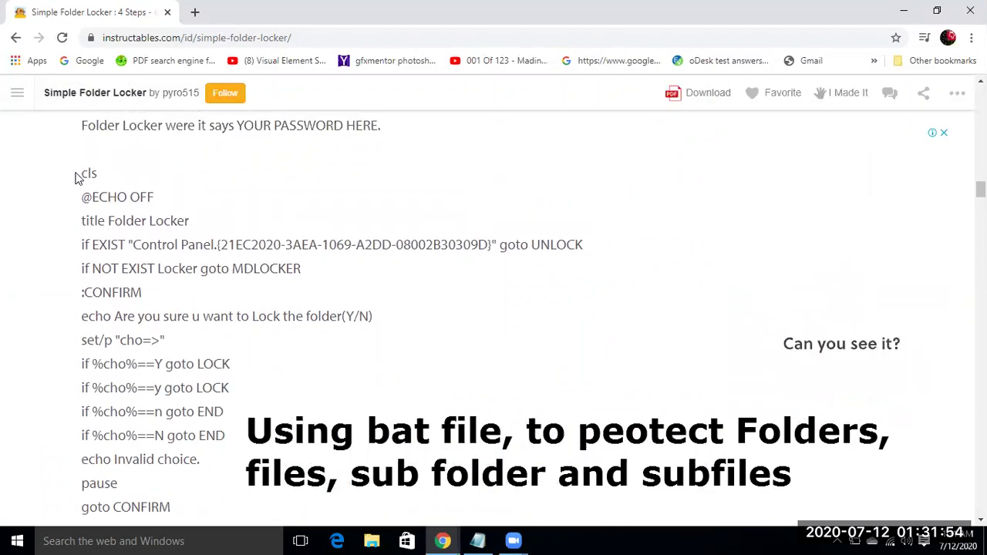
pyautogui.moveTo(80, 171); pyautogui.dragTo(119, 144)
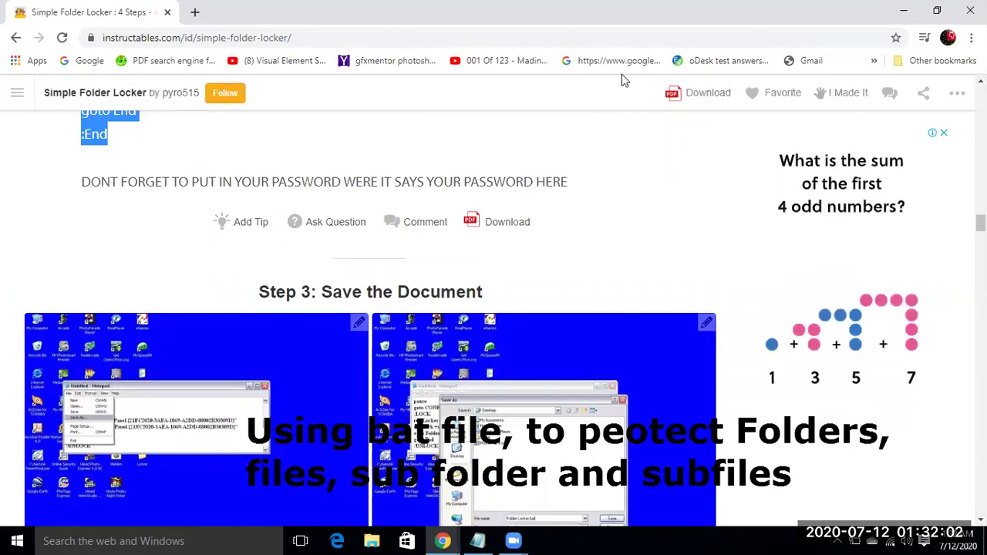
pyautogui.click(903, 11)
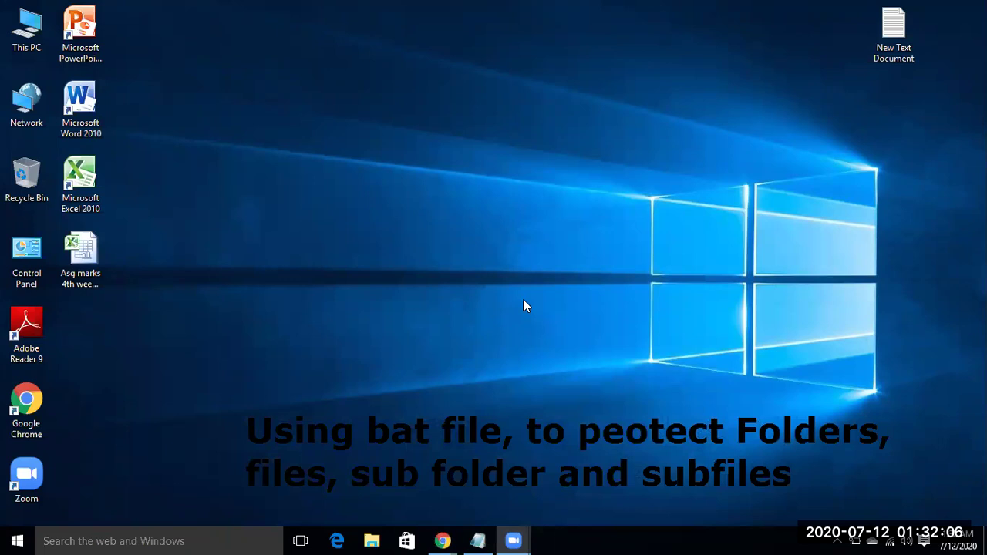
# Step: On Local Disk (F:), create a text file with the default name 'New Text Document'
pyautogui.rightClick(416, 129)
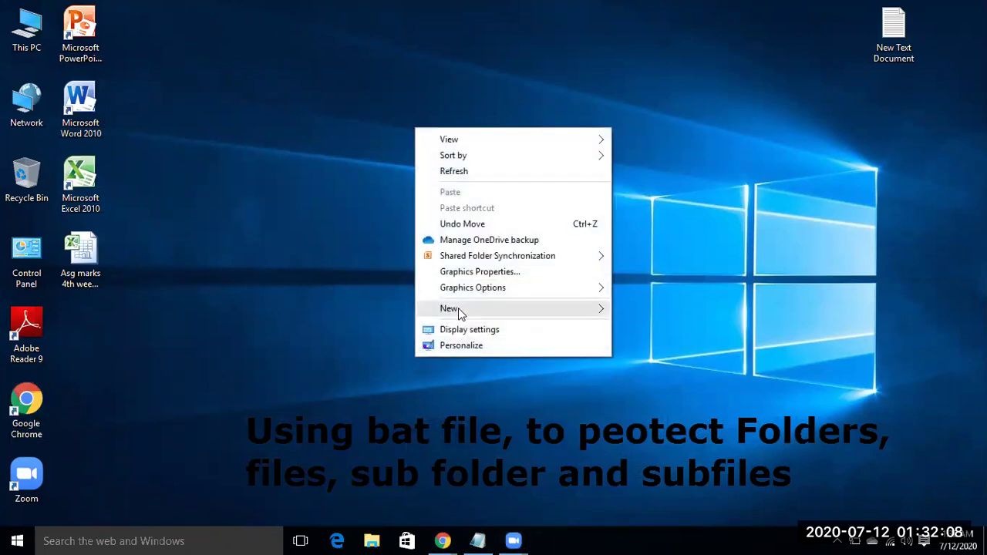
pyautogui.moveTo(478, 310)
pyautogui.click(158, 139)
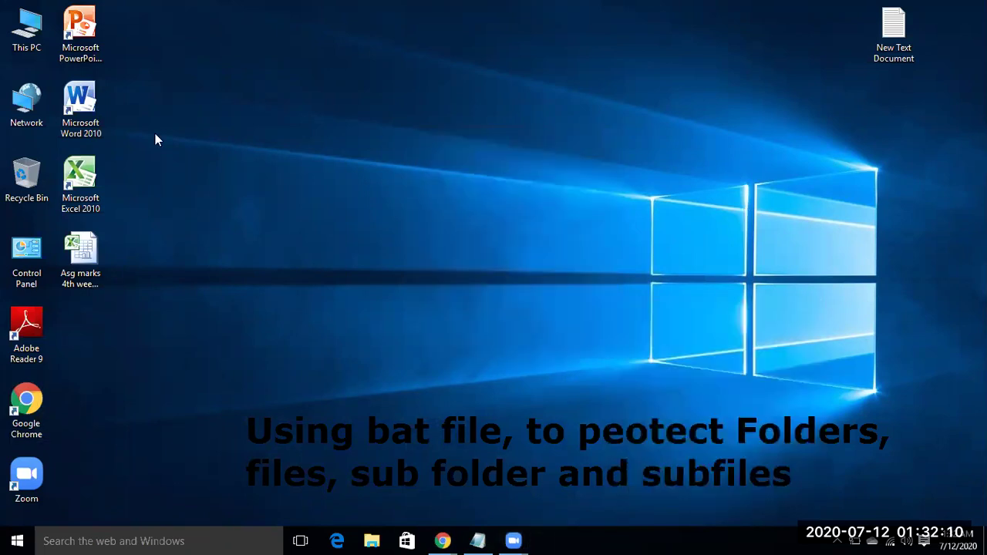
pyautogui.doubleClick(37, 48)
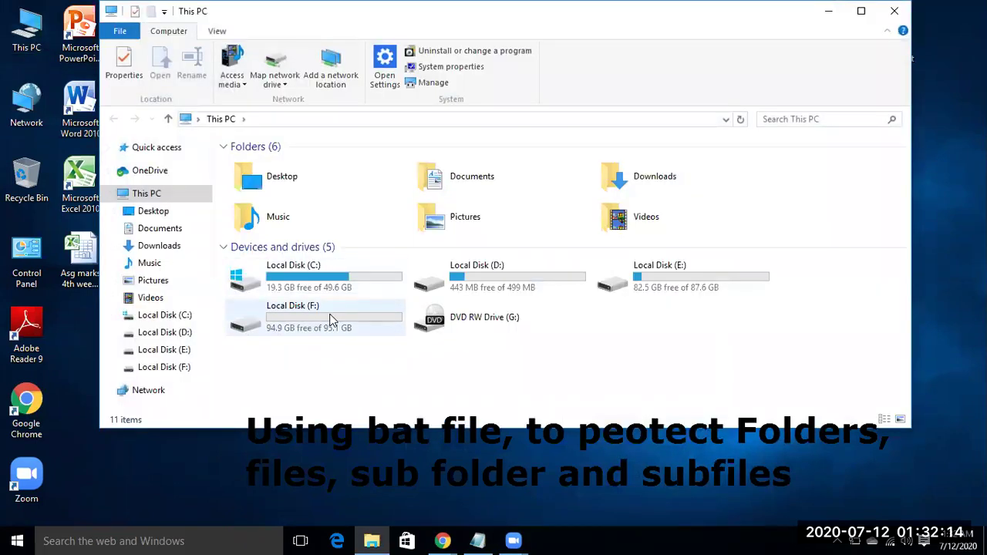
pyautogui.doubleClick(330, 319)
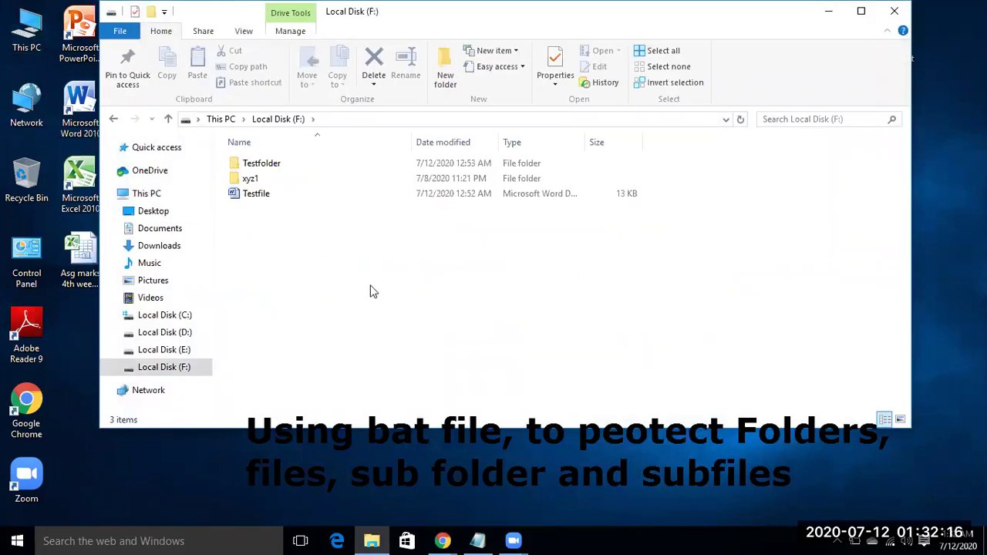
pyautogui.rightClick(260, 234)
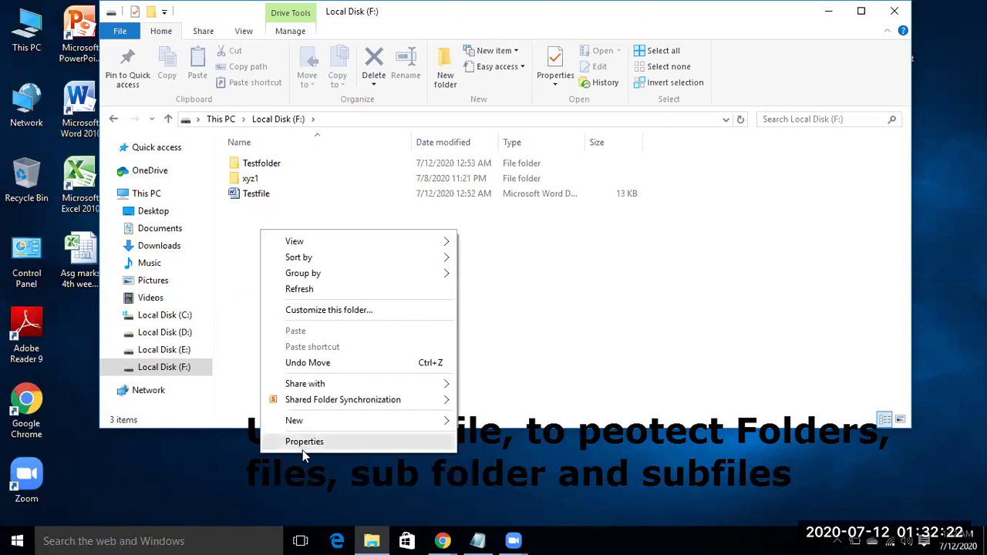
pyautogui.moveTo(381, 423)
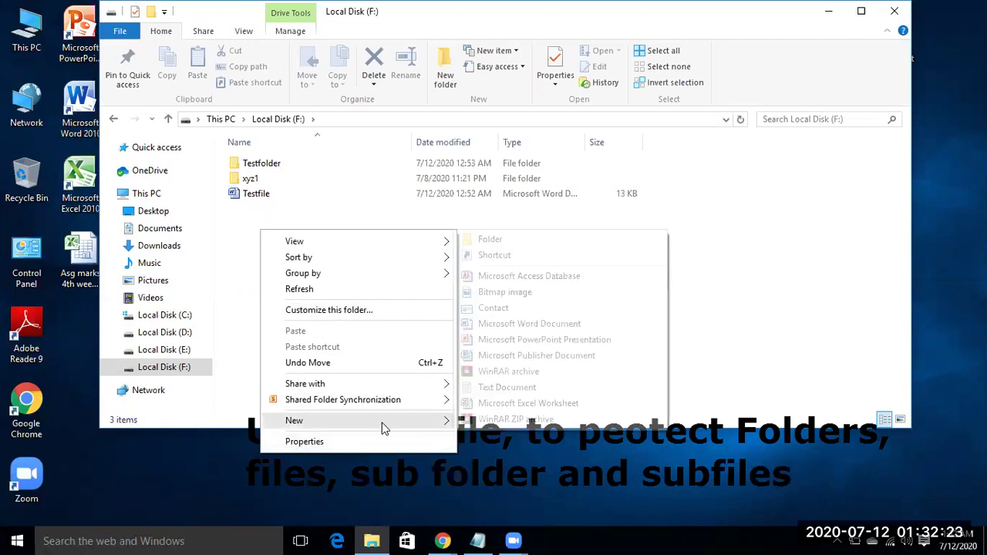
pyautogui.click(506, 390)
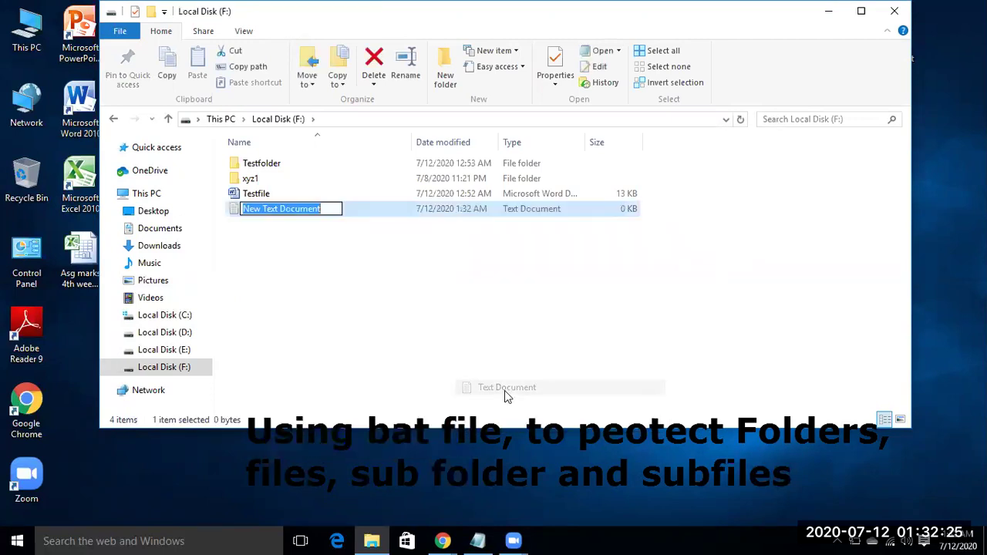
pyautogui.click(401, 280)
pyautogui.click(283, 218)
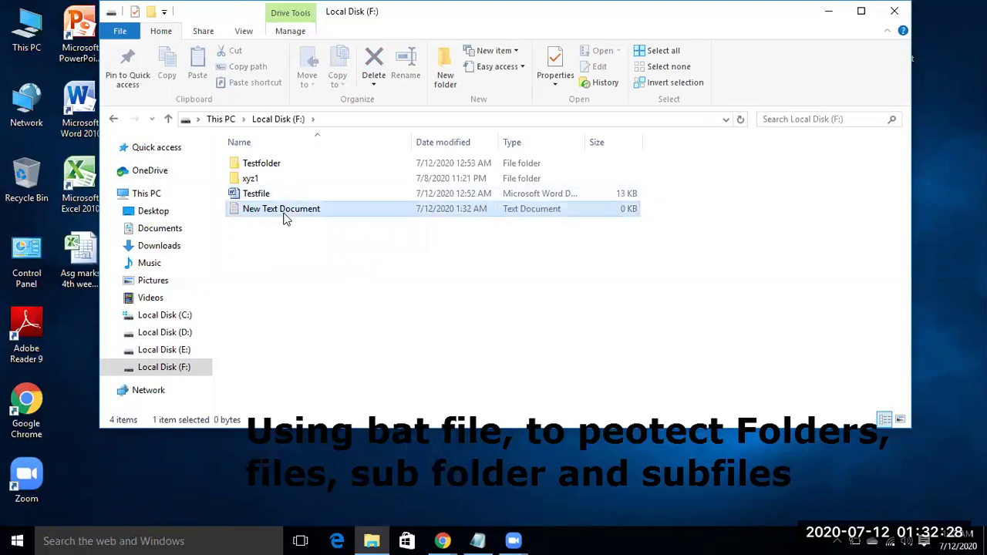
pyautogui.doubleClick(283, 218)
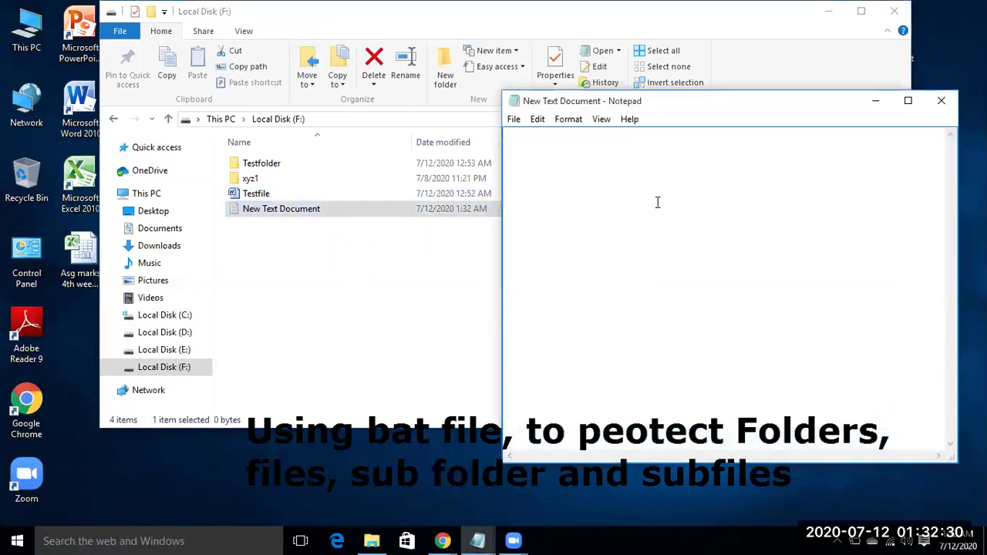
pyautogui.hotkey('ctrl', 'v')
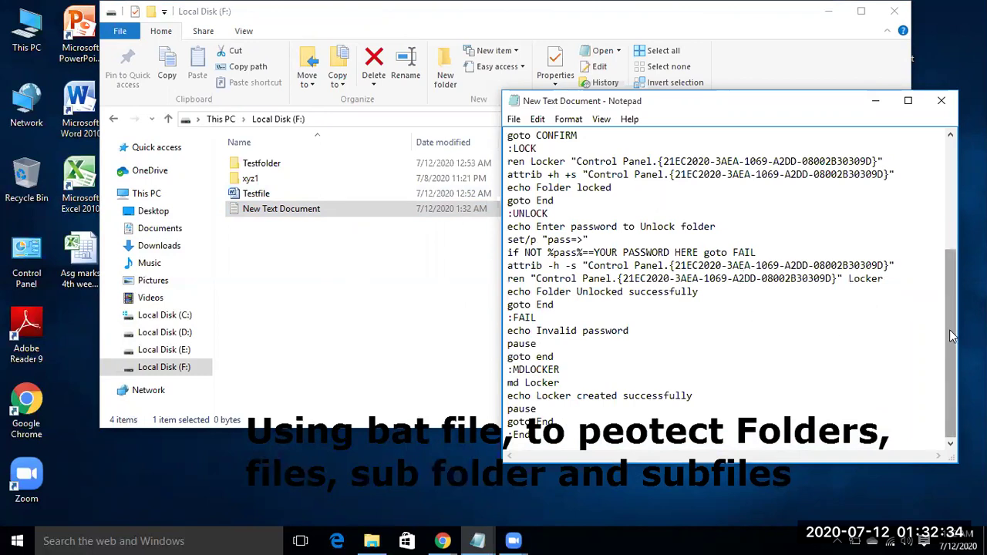
pyautogui.moveTo(952, 336); pyautogui.dragTo(940, 220)
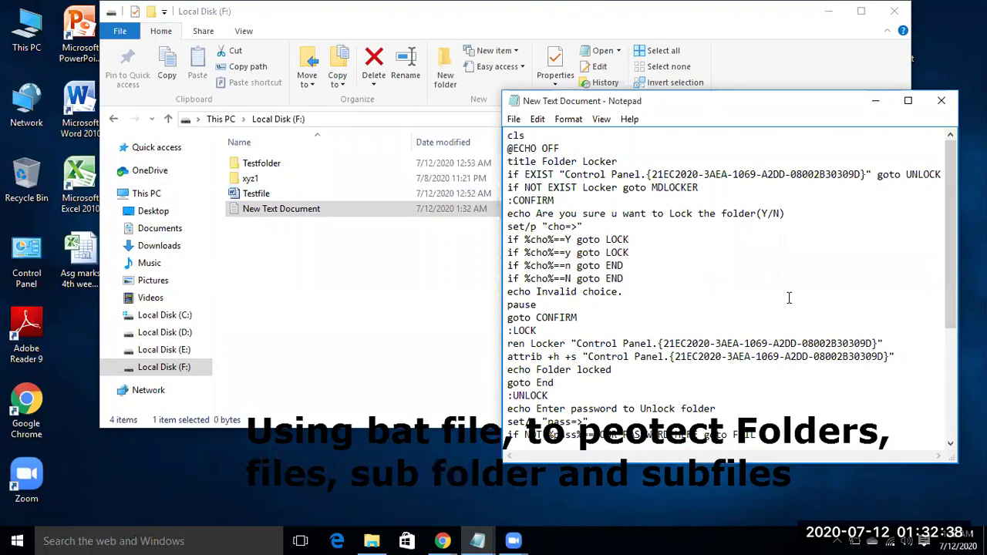
pyautogui.scroll(-2, 789, 297)
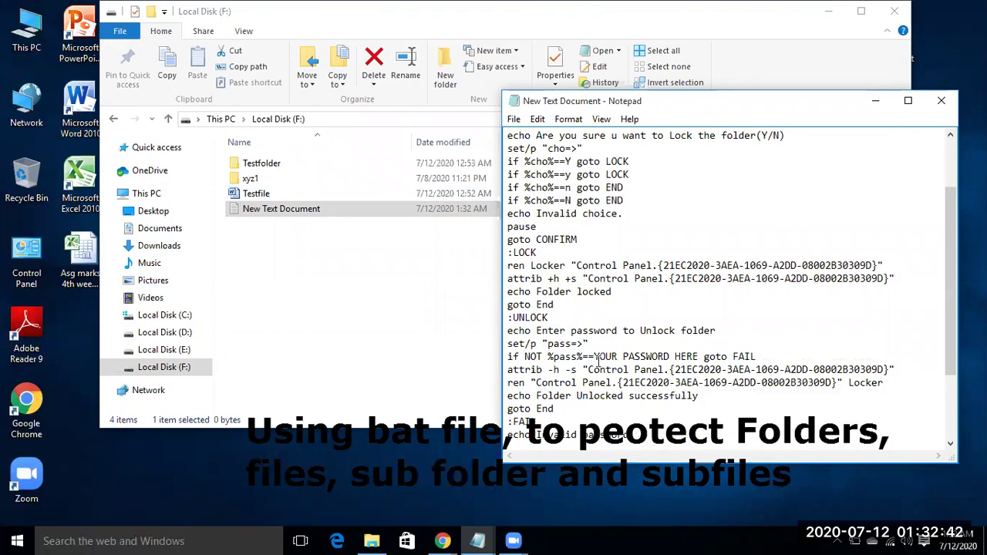
pyautogui.moveTo(699, 357); pyautogui.dragTo(595, 359)
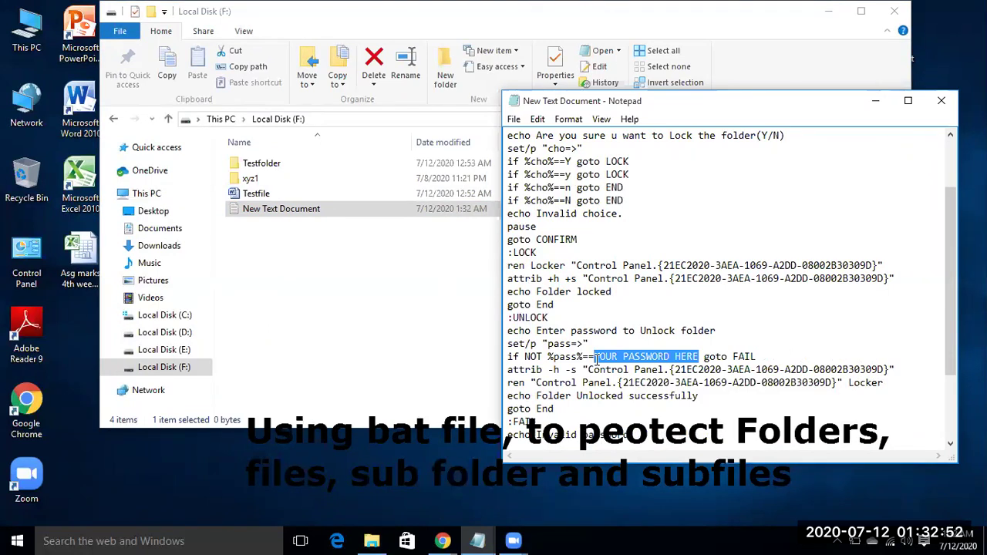
pyautogui.write('123')
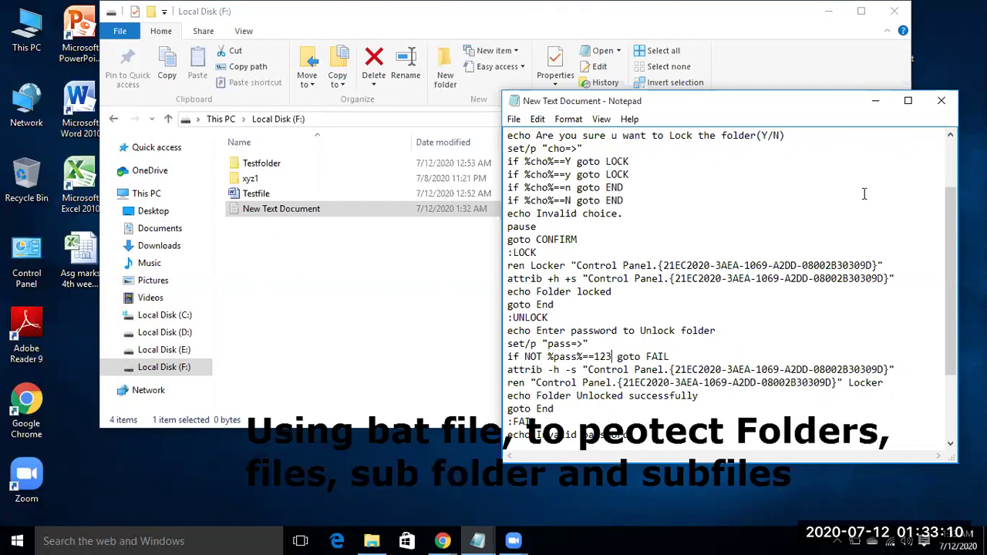
# Step: Use Save As to store the script on drive F as abc.bat, with Save as type set to All Files
pyautogui.click(513, 120)
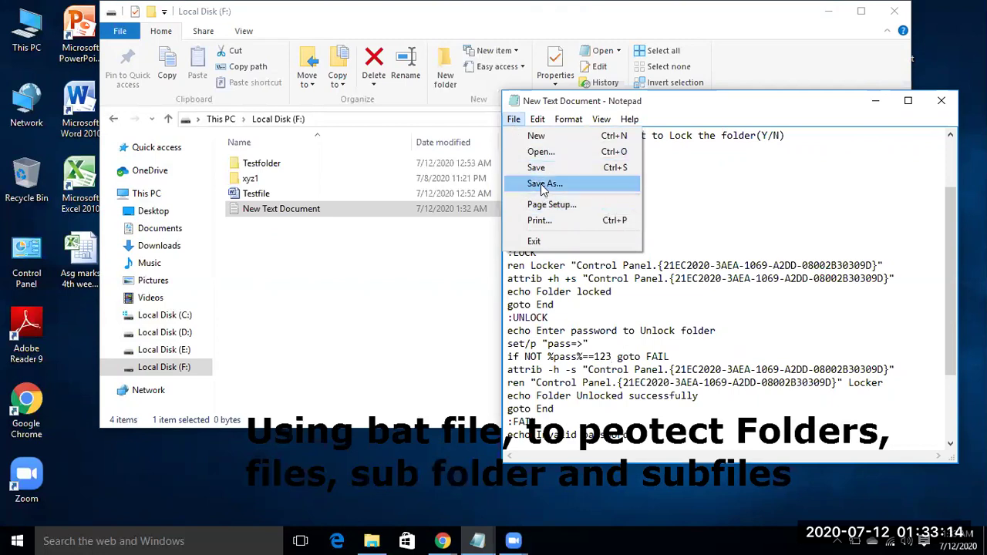
pyautogui.click(547, 185)
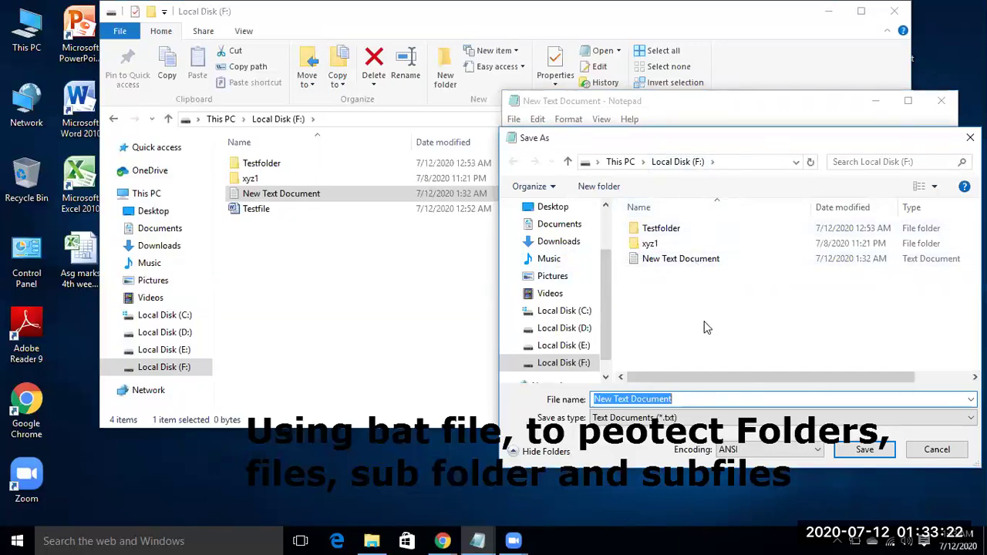
pyautogui.click(676, 398)
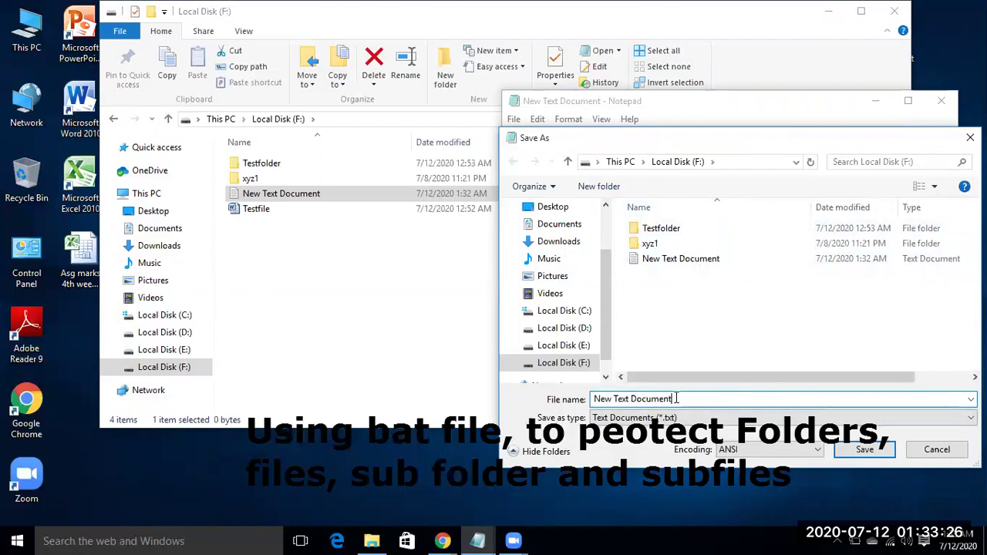
pyautogui.press('BackSpace')
pyautogui.press('BackSpace')
pyautogui.press('BackSpace')
pyautogui.press('BackSpace')
pyautogui.press('BackSpace')
pyautogui.press('BackSpace')
pyautogui.press('BackSpace')
pyautogui.press('BackSpace')
pyautogui.press('BackSpace')
pyautogui.press('BackSpace')
pyautogui.press('BackSpace')
pyautogui.press('BackSpace')
pyautogui.press('BackSpace')
pyautogui.press('BackSpace')
pyautogui.press('BackSpace')
pyautogui.press('BackSpace')
pyautogui.press('BackSpace')
pyautogui.write('abc')
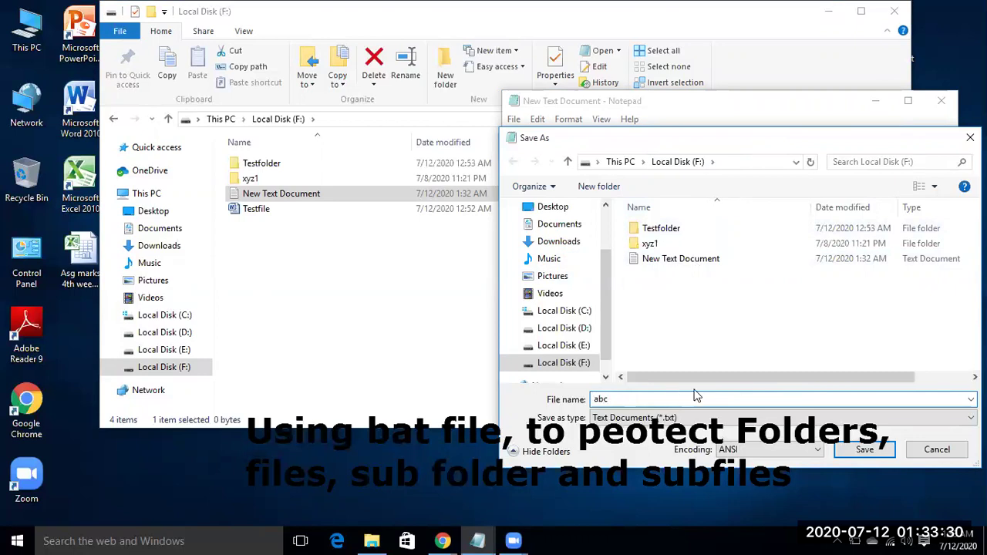
pyautogui.write('.bat')
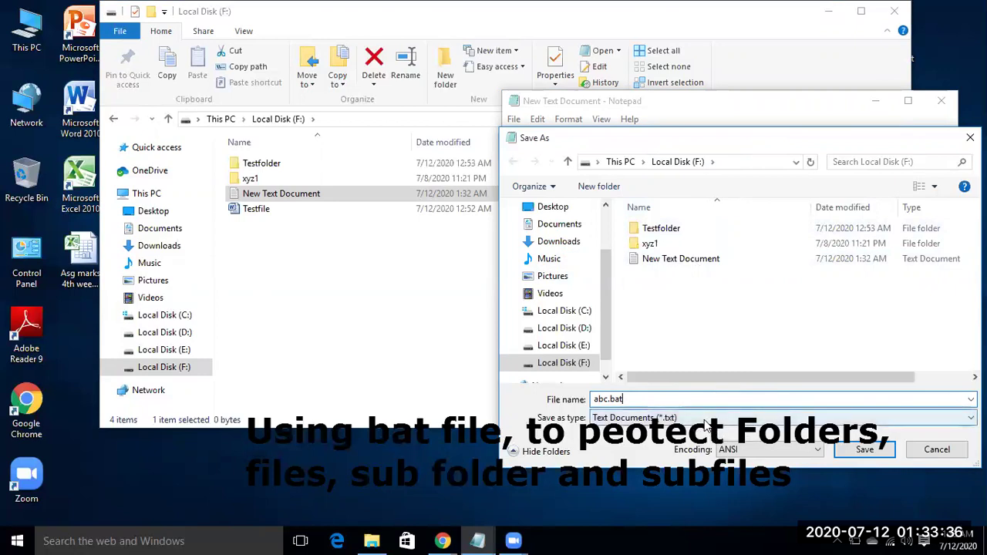
pyautogui.click(700, 421)
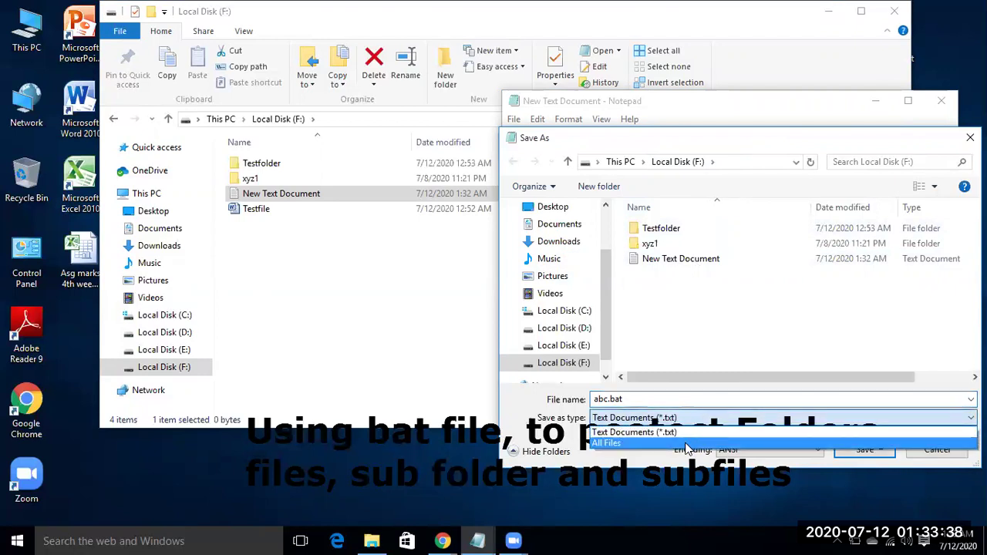
pyautogui.click(689, 444)
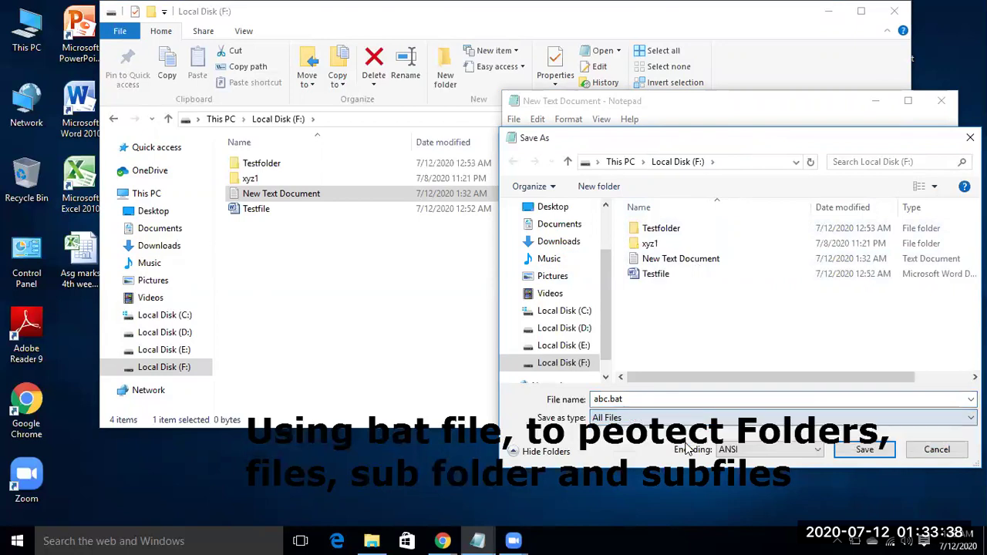
pyautogui.click(864, 450)
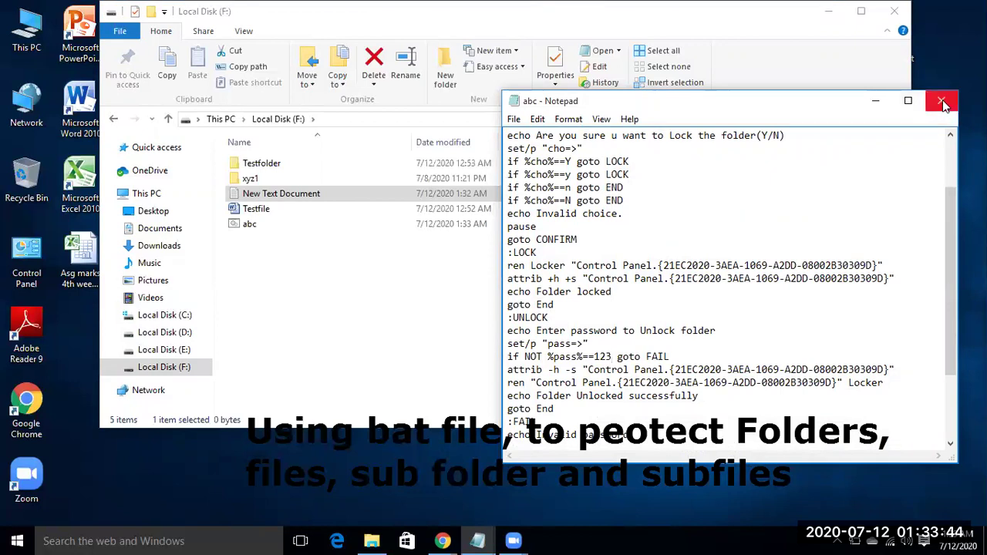
# Step: Close Notepad, delete New Text Document, and run abc.bat to generate the Locker folder
pyautogui.click(876, 101)
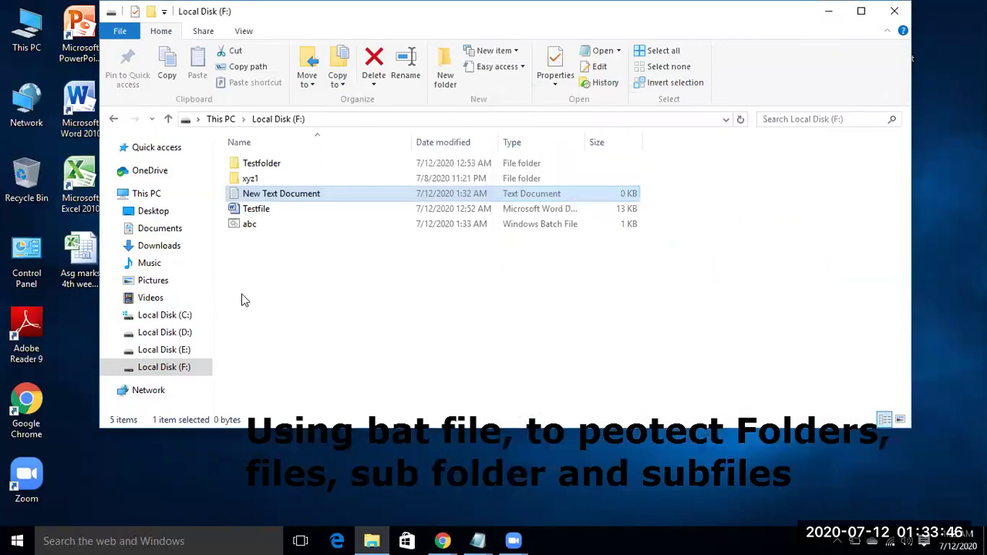
pyautogui.rightClick(270, 197)
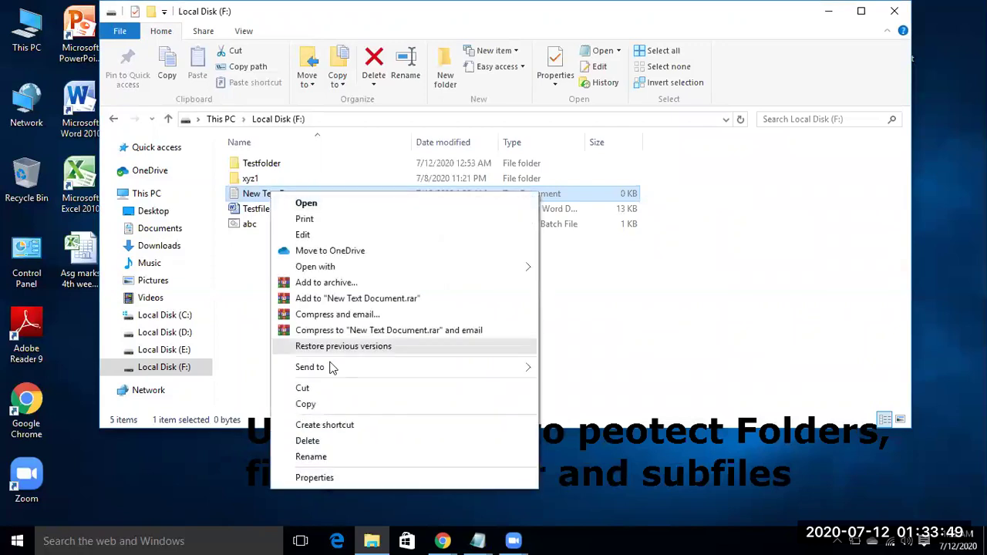
pyautogui.click(309, 442)
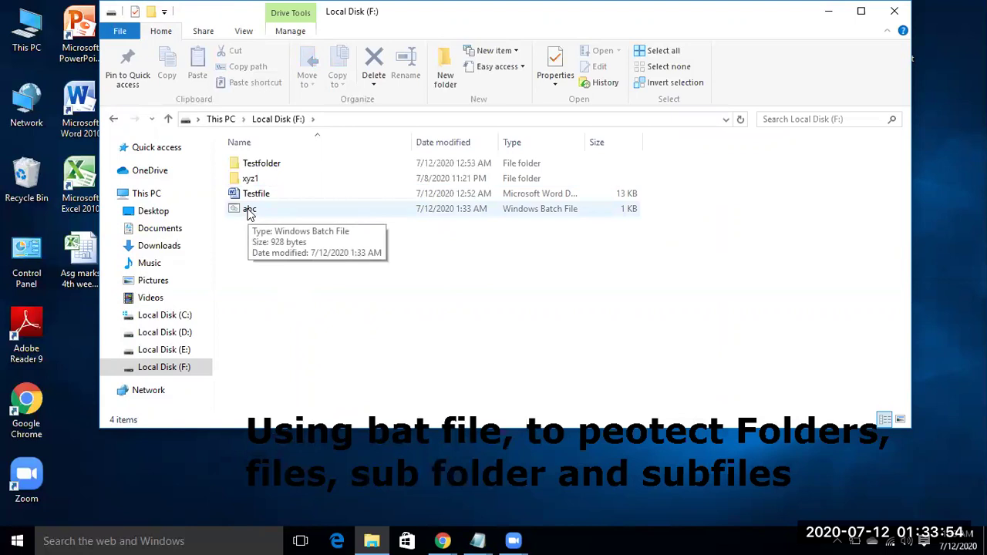
pyautogui.doubleClick(249, 211)
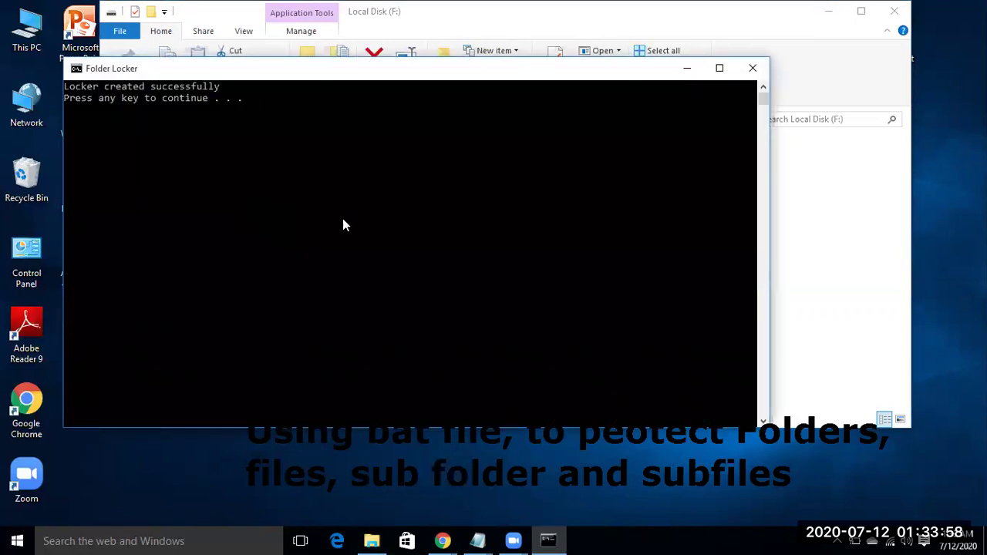
pyautogui.press('Return')
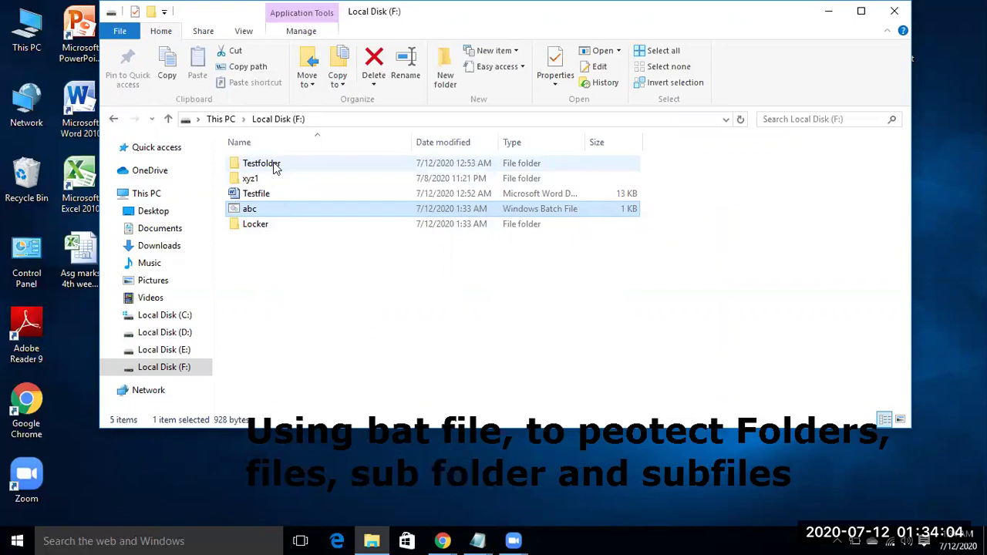
# Step: Drag Testfolder, then Testfile, onto the Locker folder on drive F
pyautogui.moveTo(275, 168)
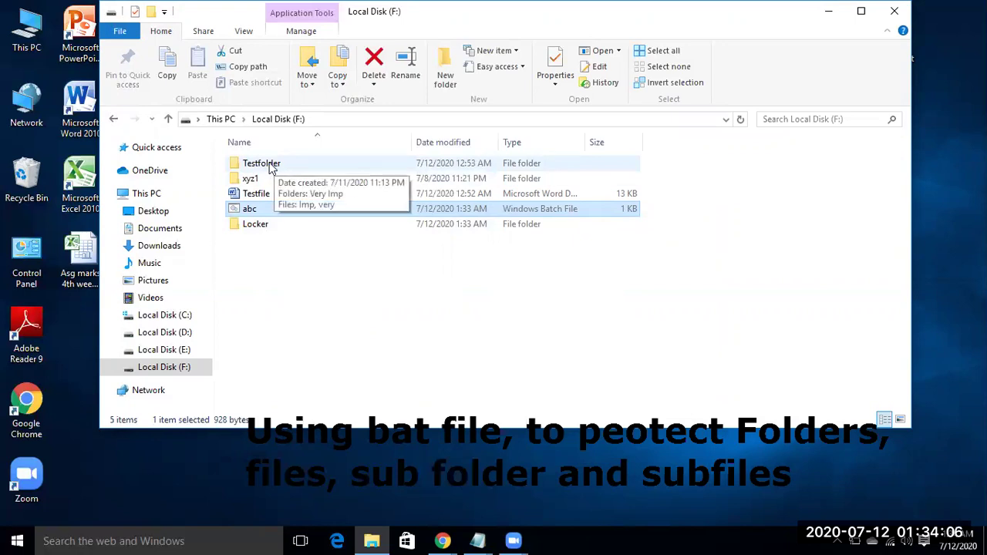
pyautogui.click(275, 169)
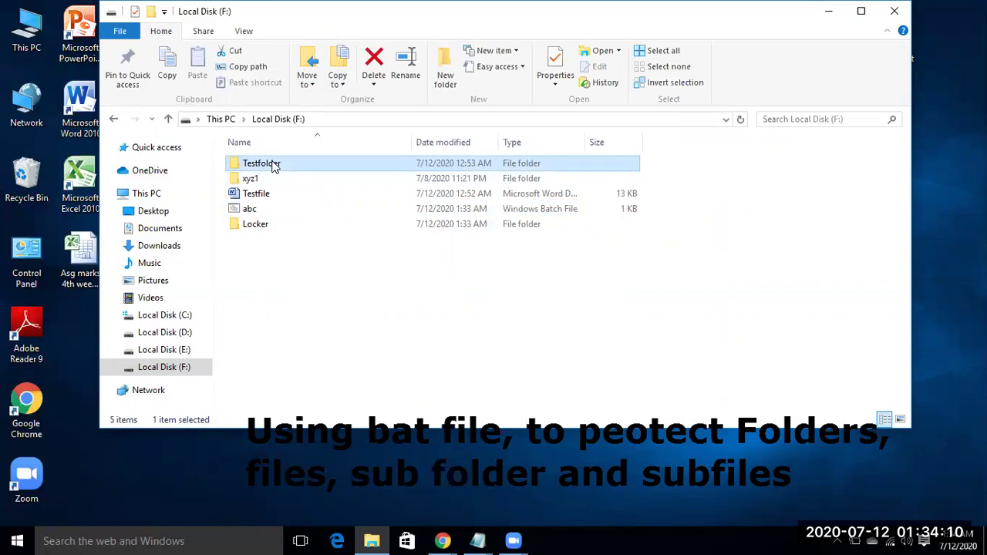
pyautogui.moveTo(270, 163); pyautogui.dragTo(272, 222)
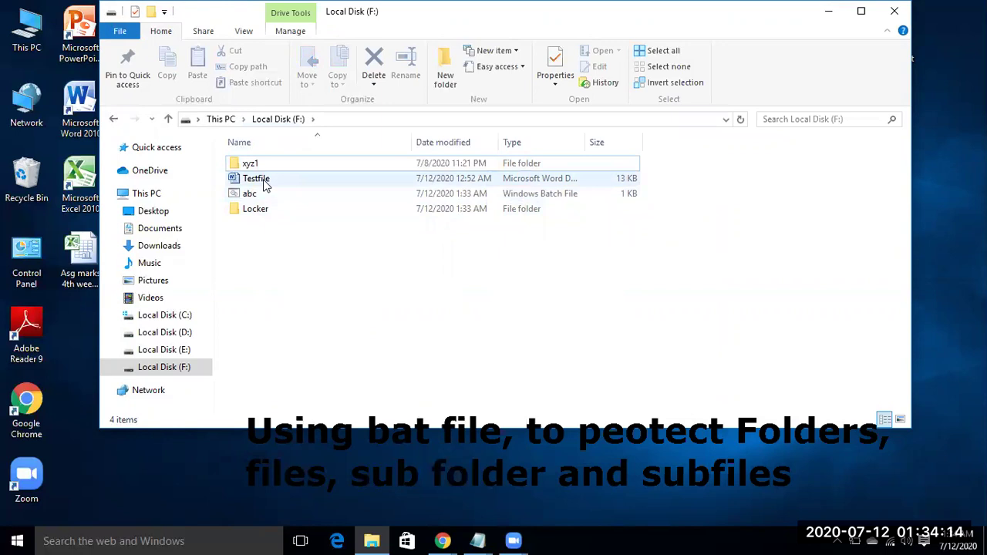
pyautogui.moveTo(263, 182); pyautogui.dragTo(266, 211)
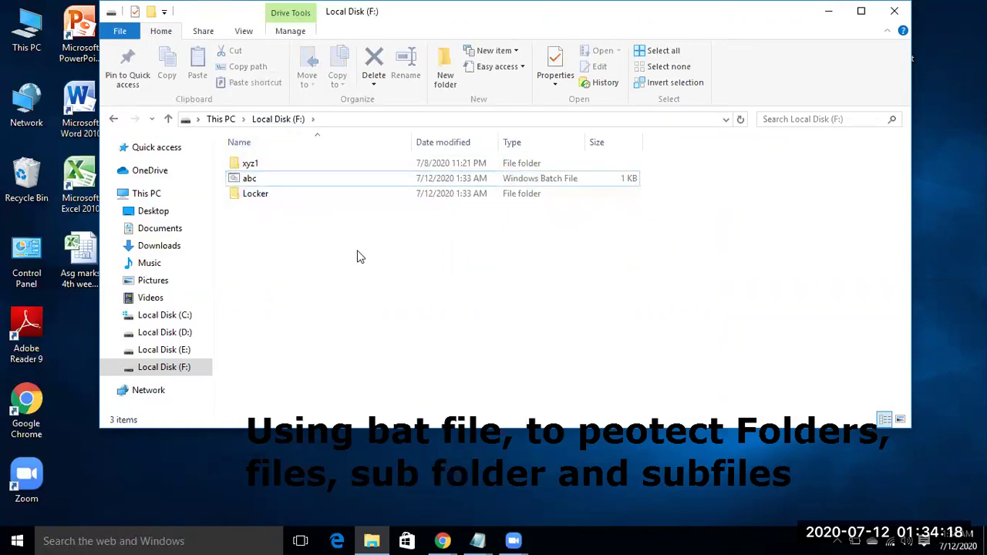
# Step: Run abc.bat again and answer Y to lock Locker into the Control Panel-named folder
pyautogui.doubleClick(270, 184)
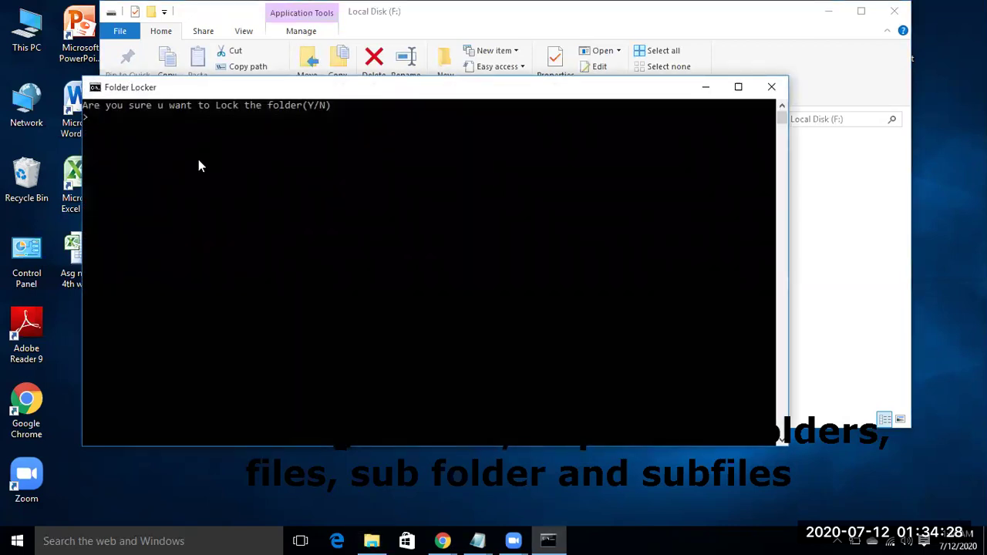
pyautogui.write('Y')
pyautogui.press('Return')
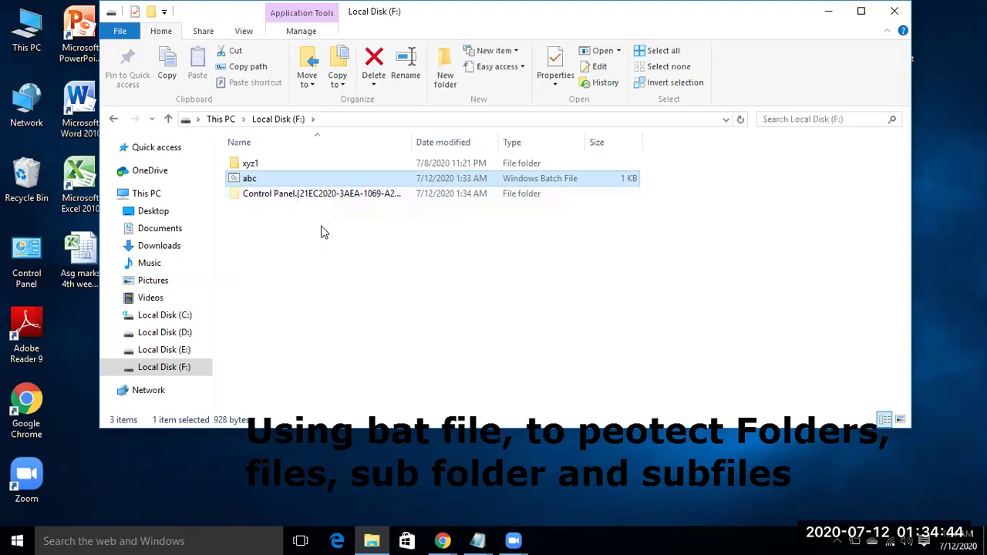
pyautogui.click(321, 231)
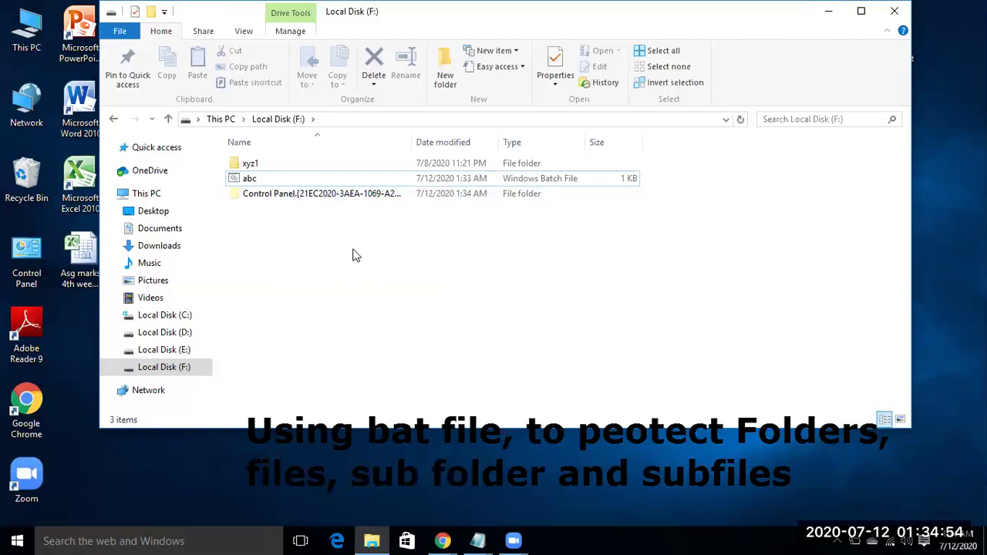
# Step: In abc's Properties, tick Hidden, Apply, and close with OK
pyautogui.rightClick(257, 183)
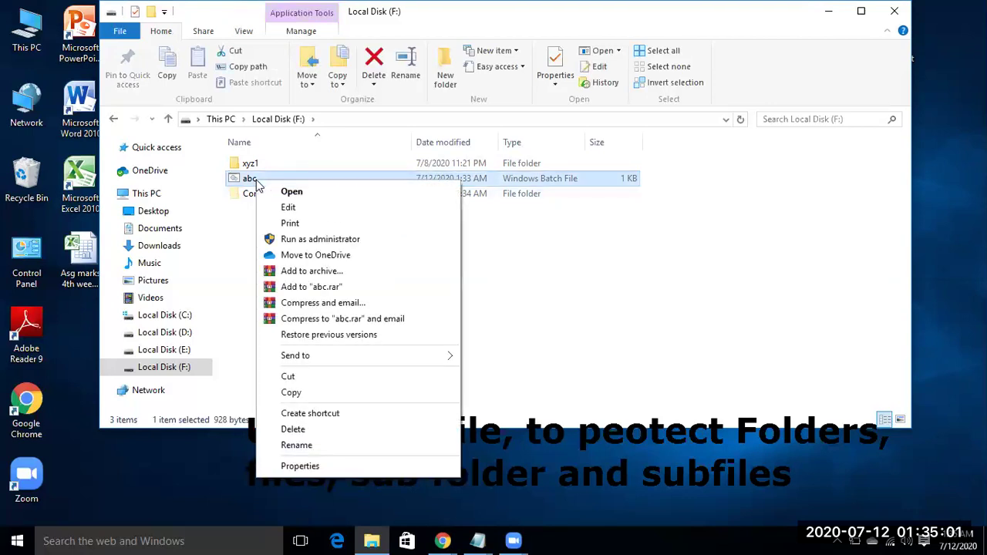
pyautogui.click(332, 466)
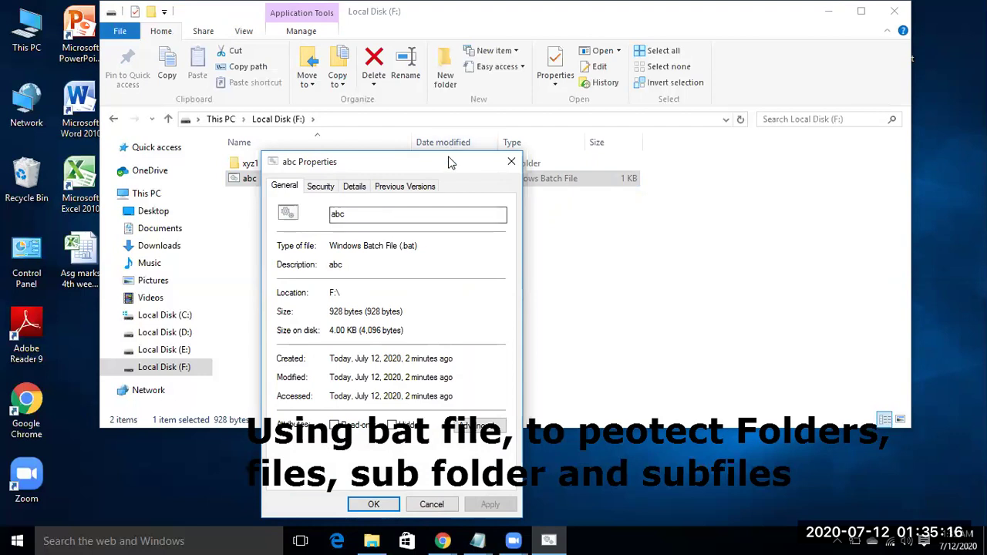
pyautogui.moveTo(455, 156); pyautogui.dragTo(479, 84)
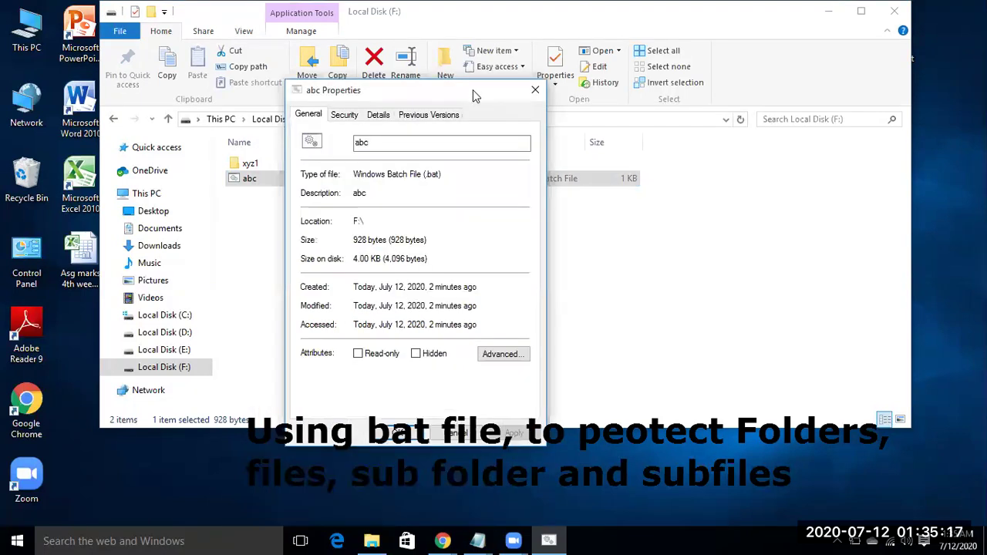
pyautogui.click(416, 354)
pyautogui.moveTo(486, 94); pyautogui.dragTo(623, 55)
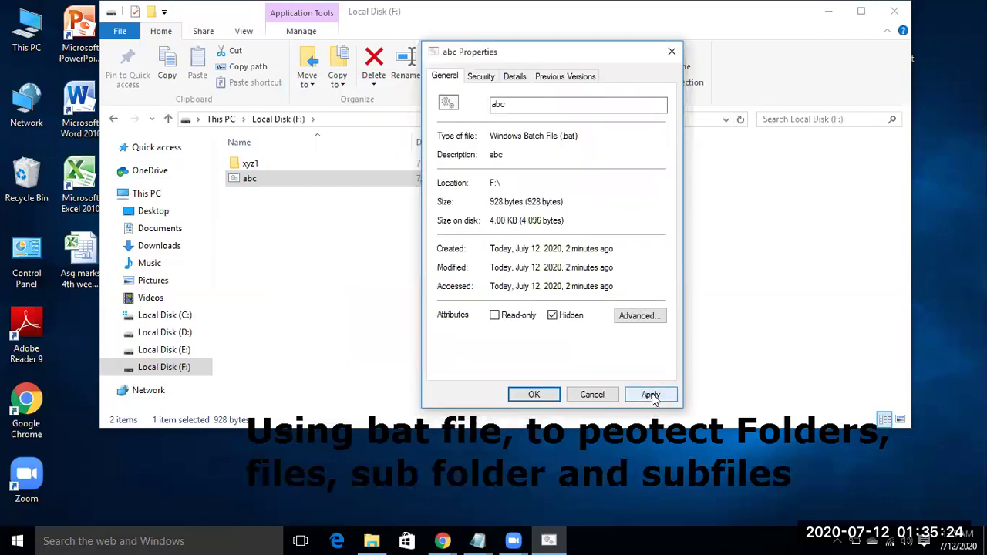
pyautogui.click(652, 395)
pyautogui.click(534, 395)
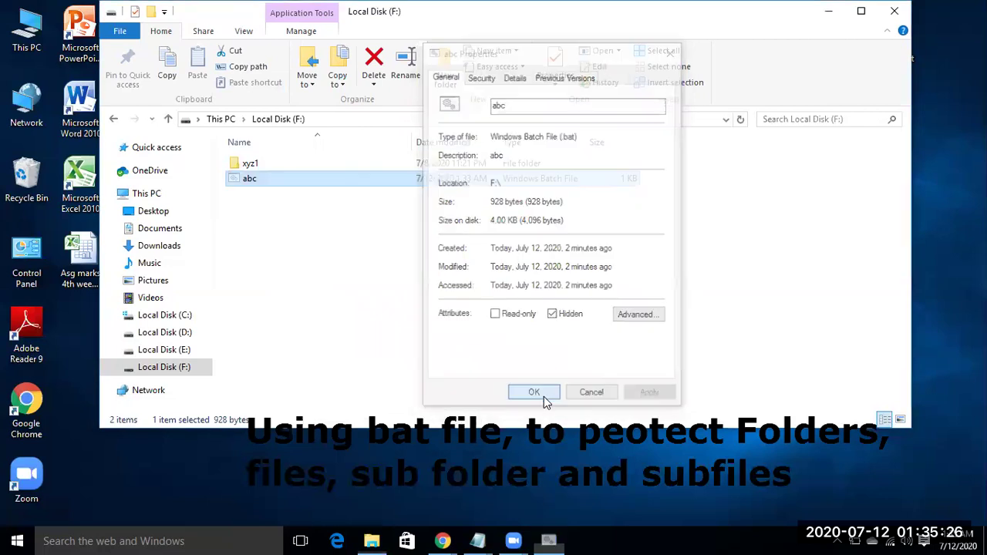
pyautogui.click(416, 293)
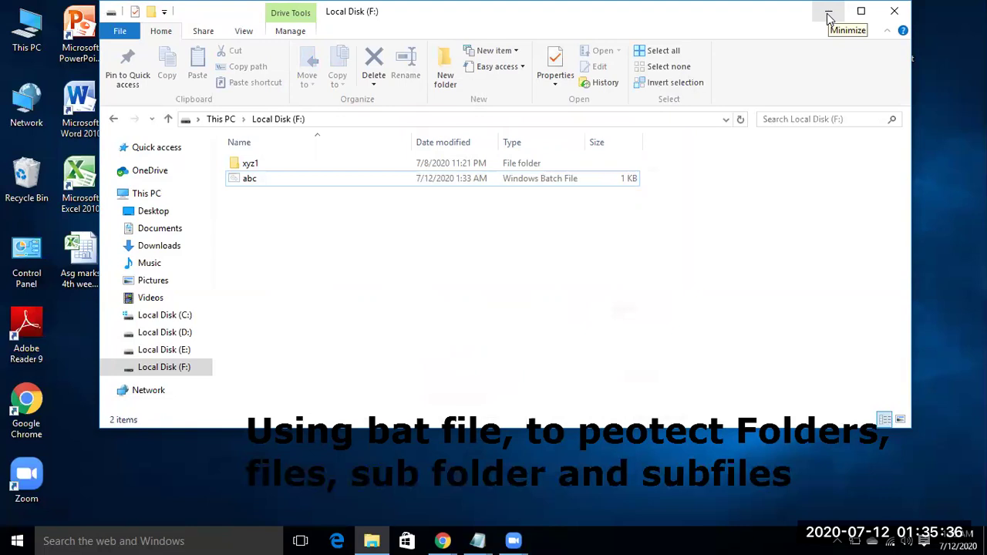
# Step: Reopen Local Disk (F:), maximize it, and toggle Hidden items off then on so abc is listed
pyautogui.click(828, 16)
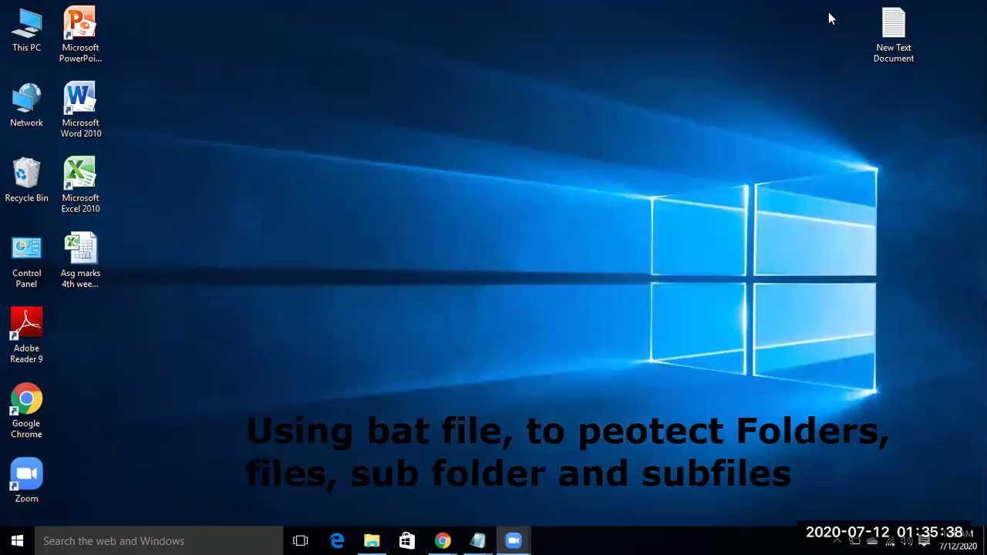
pyautogui.doubleClick(34, 46)
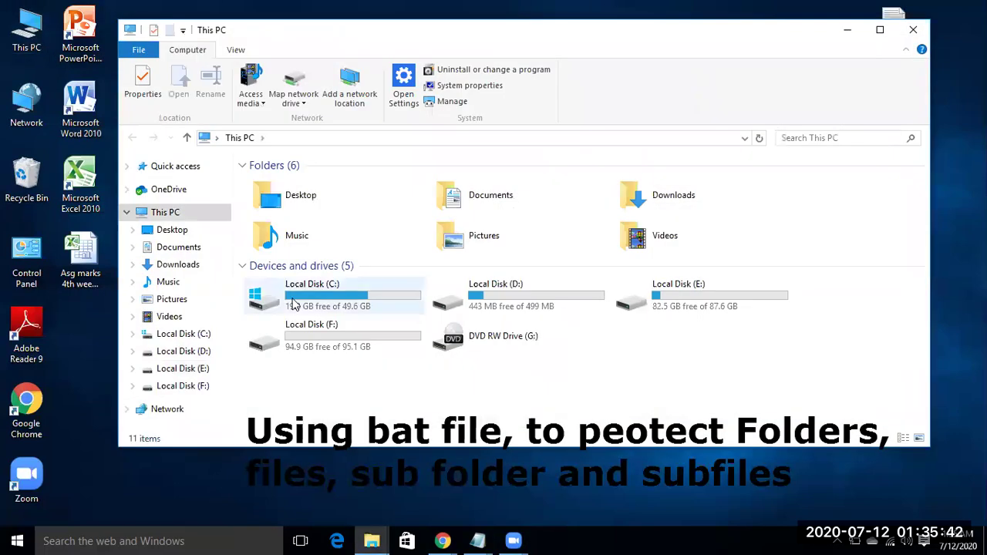
pyautogui.doubleClick(343, 335)
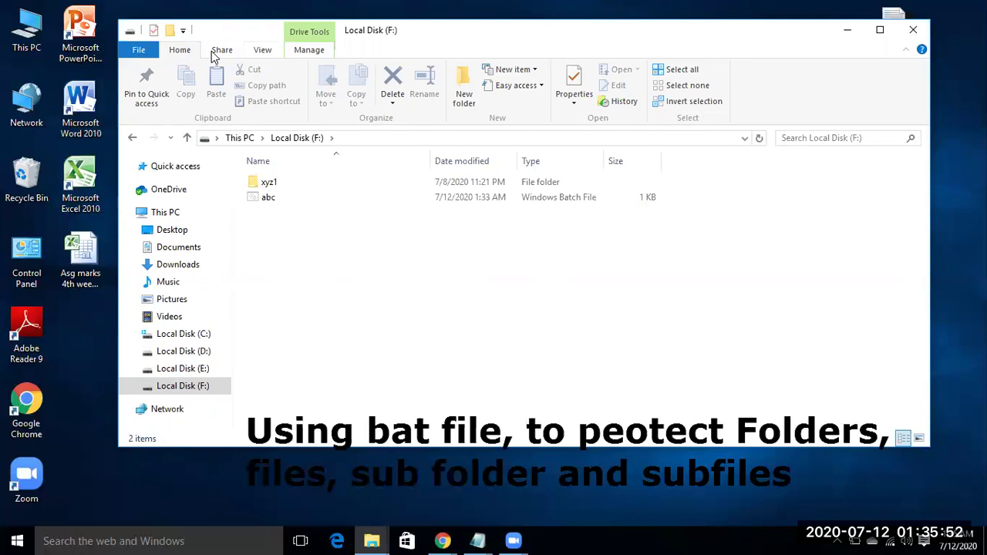
pyautogui.click(262, 49)
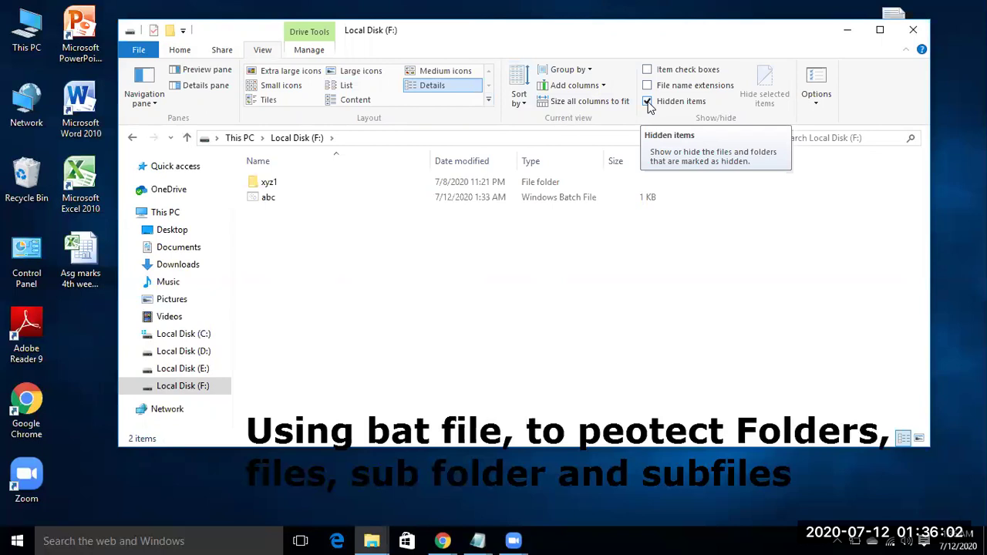
pyautogui.click(647, 102)
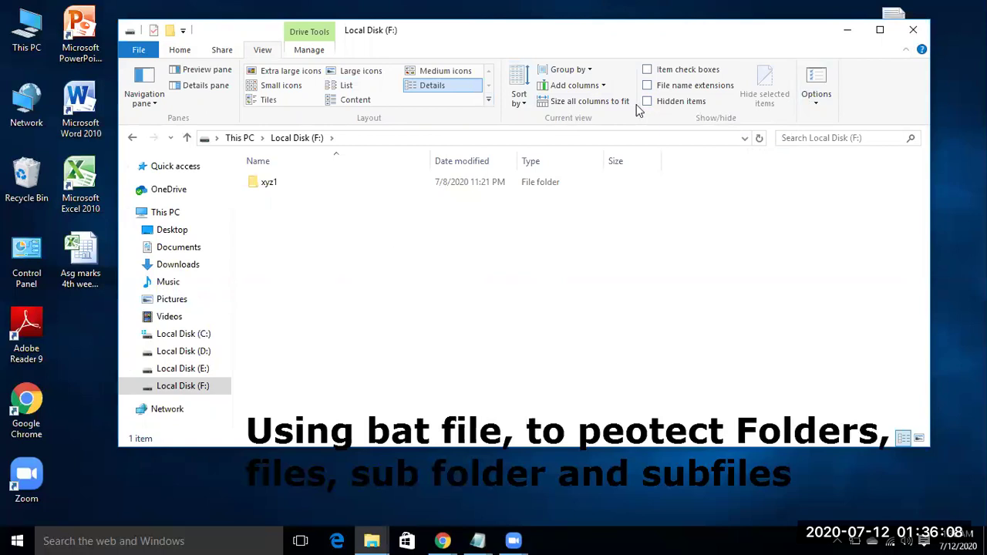
pyautogui.click(880, 30)
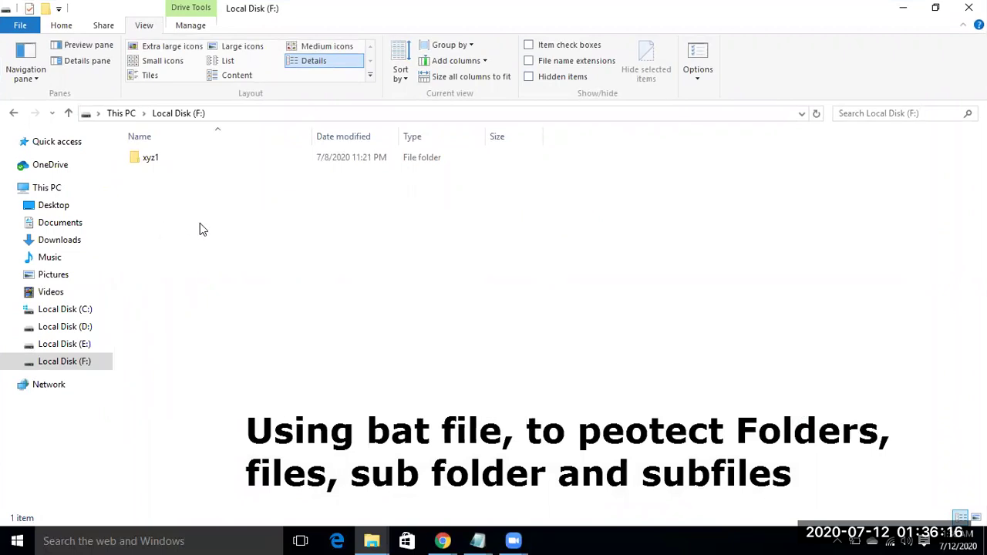
pyautogui.click(529, 77)
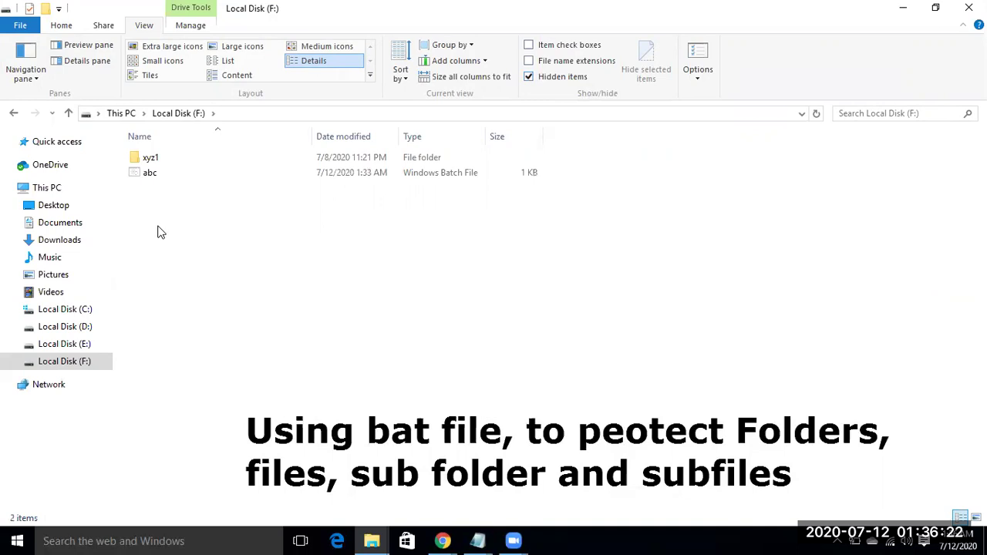
pyautogui.rightClick(159, 174)
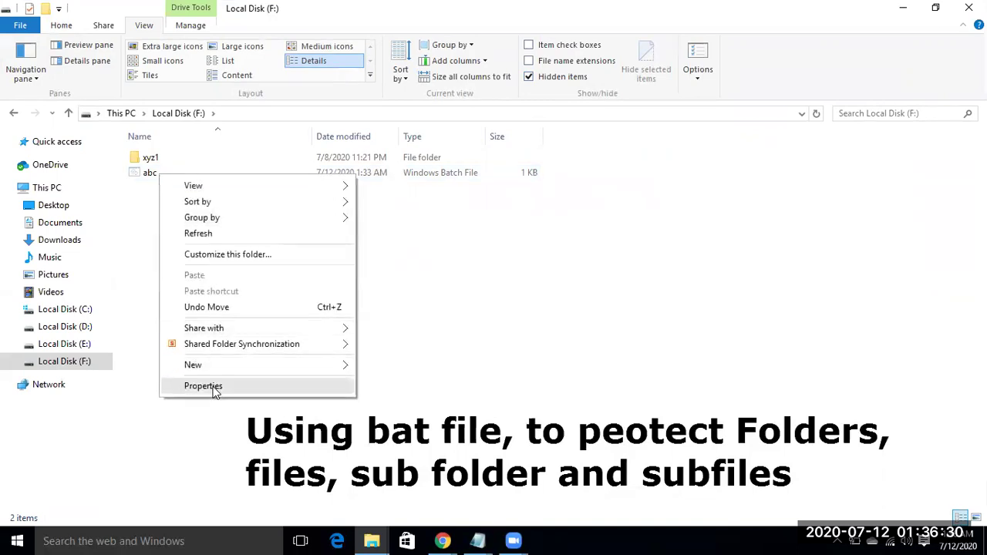
pyautogui.moveTo(193, 365)
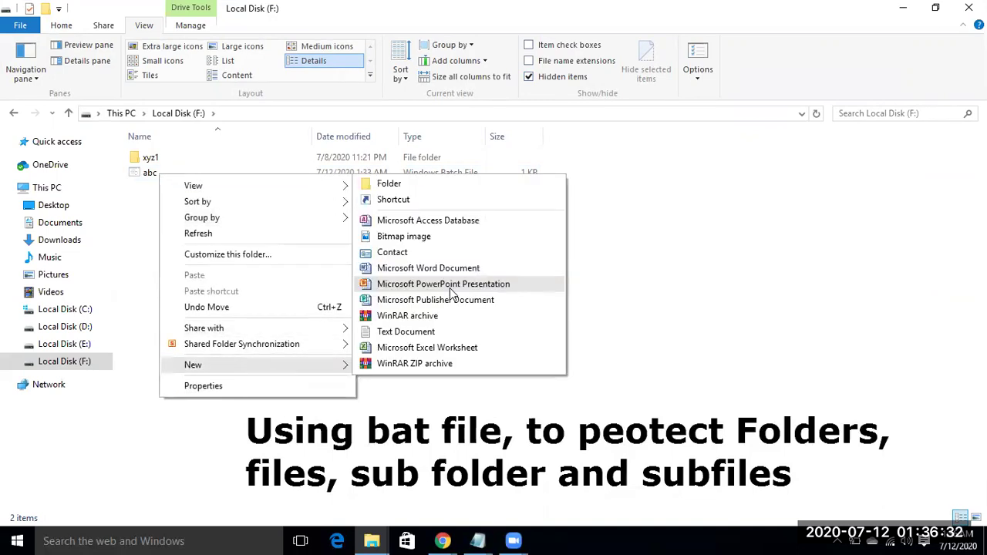
pyautogui.click(454, 288)
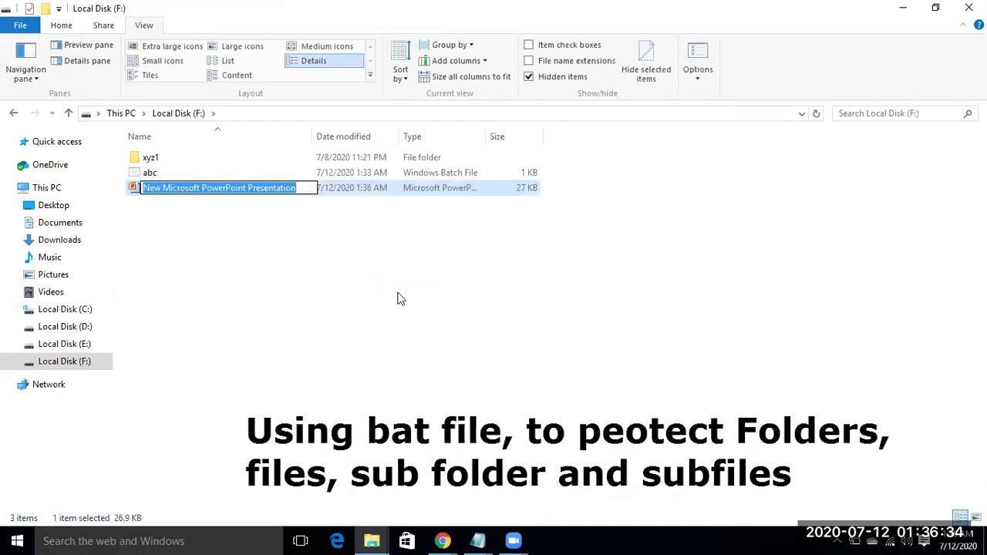
pyautogui.click(220, 255)
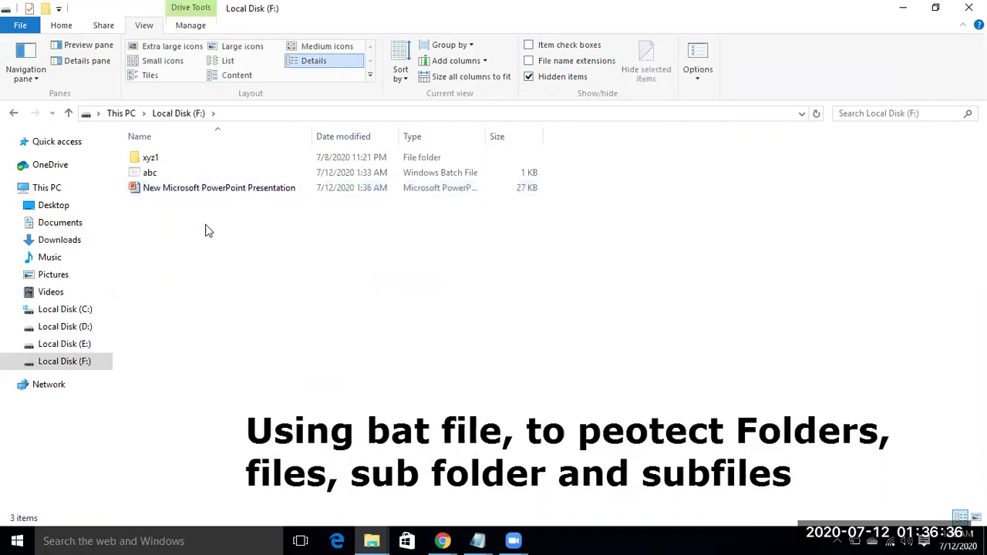
pyautogui.click(154, 189)
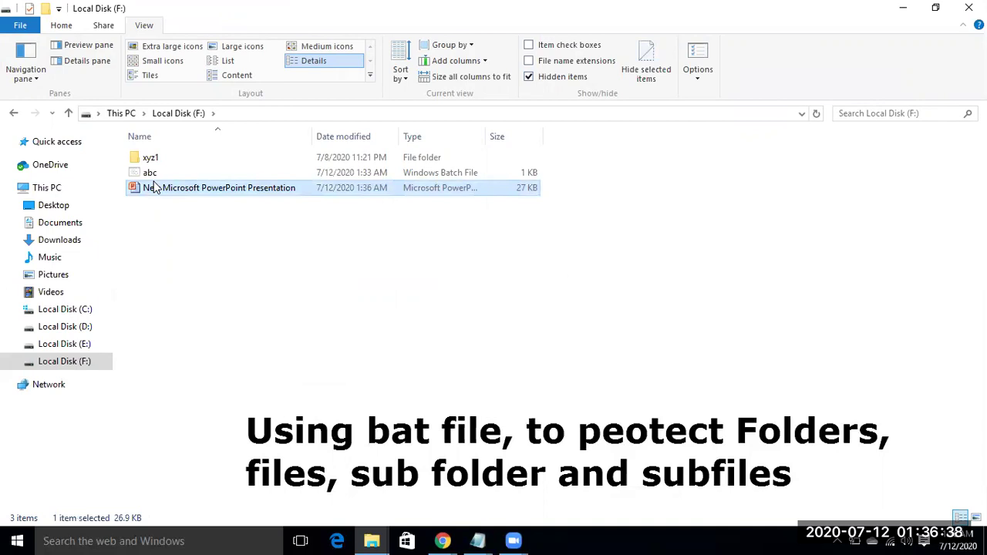
pyautogui.press('Delete')
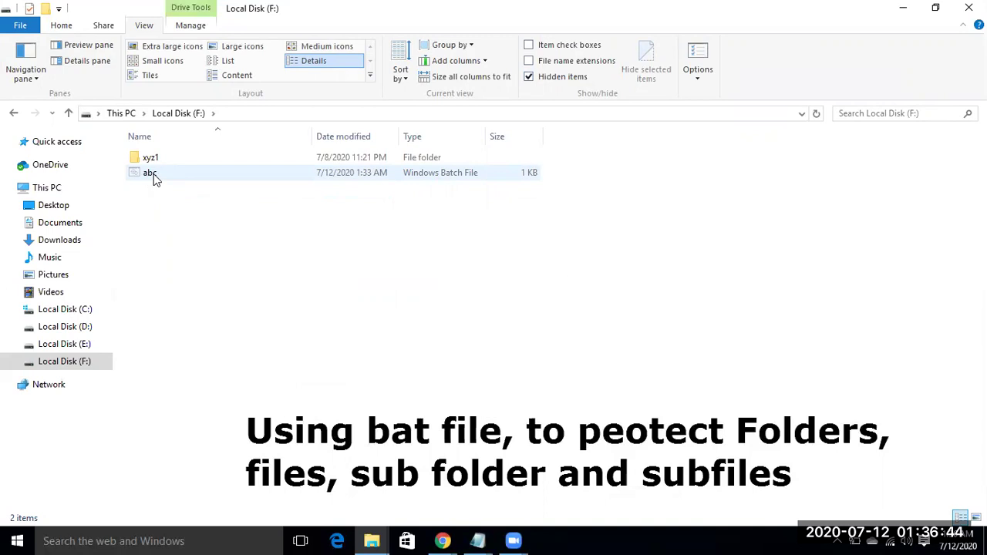
# Step: Run abc.bat and enter the locker password to unlock the Locker folder
pyautogui.doubleClick(153, 175)
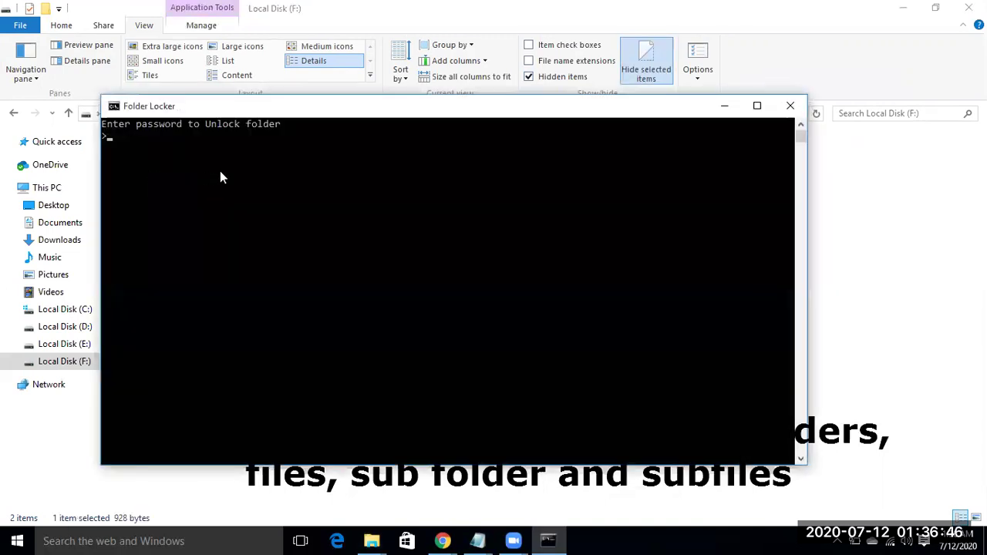
pyautogui.write('123')
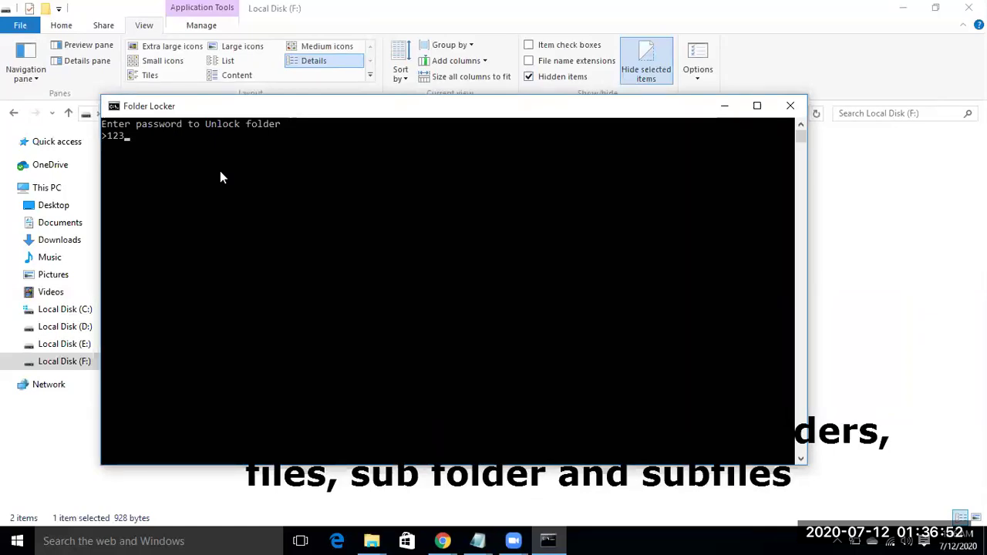
pyautogui.press('Return')
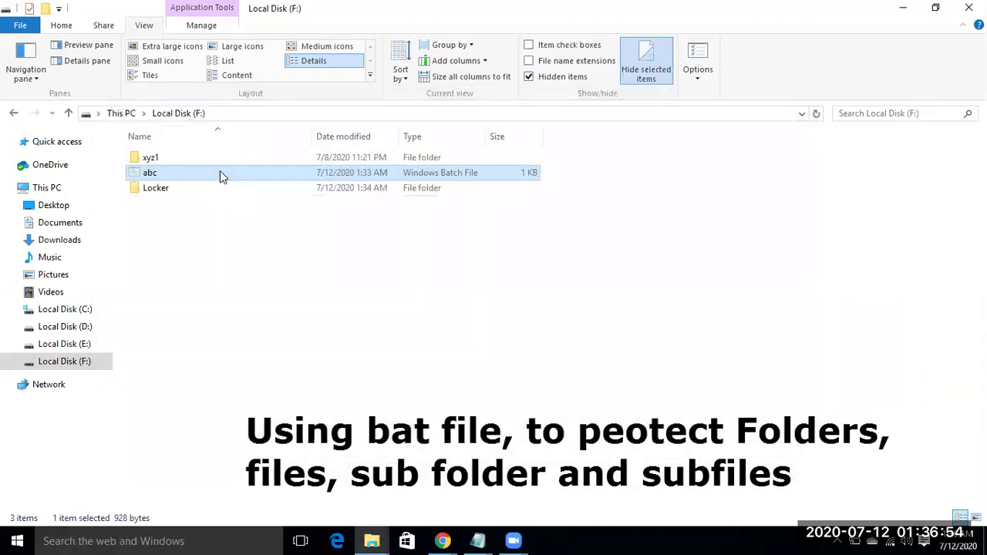
# Step: Open Locker and then Testfolder to view Very Imp, Imp and very
pyautogui.click(251, 254)
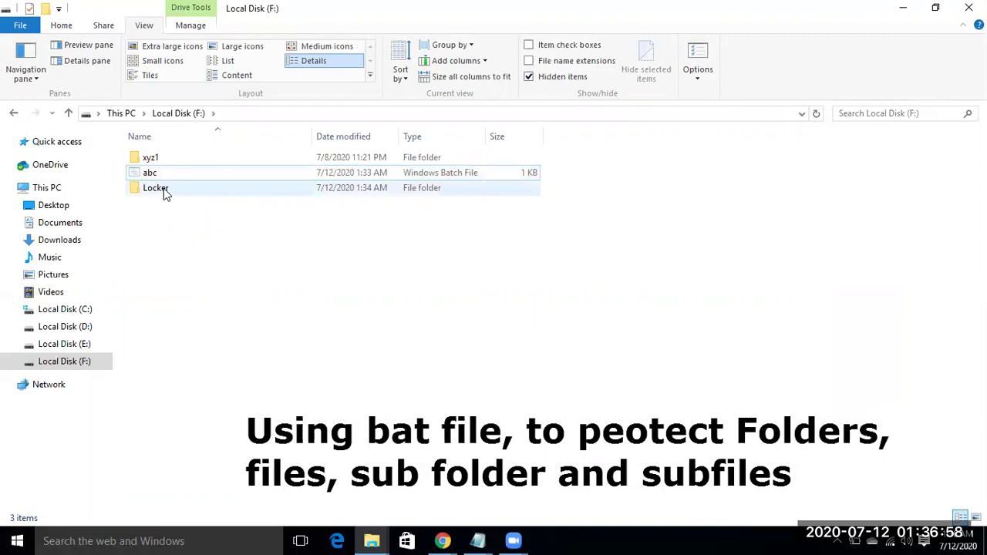
pyautogui.moveTo(164, 191)
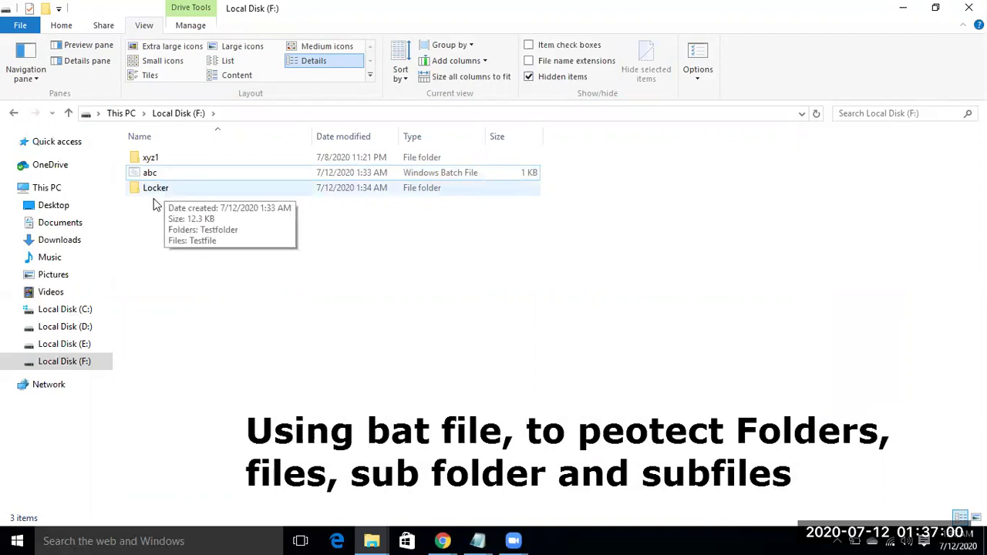
pyautogui.doubleClick(168, 193)
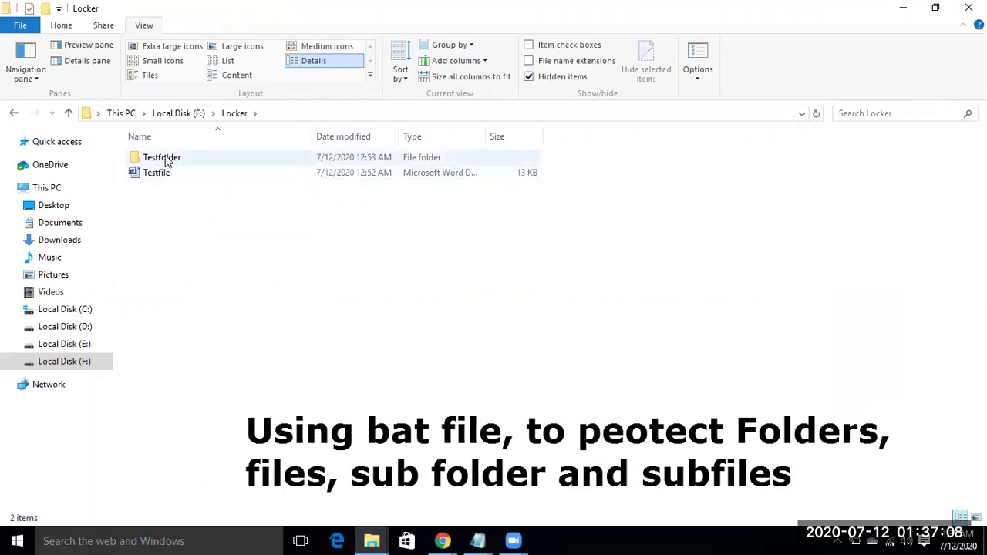
pyautogui.doubleClick(167, 160)
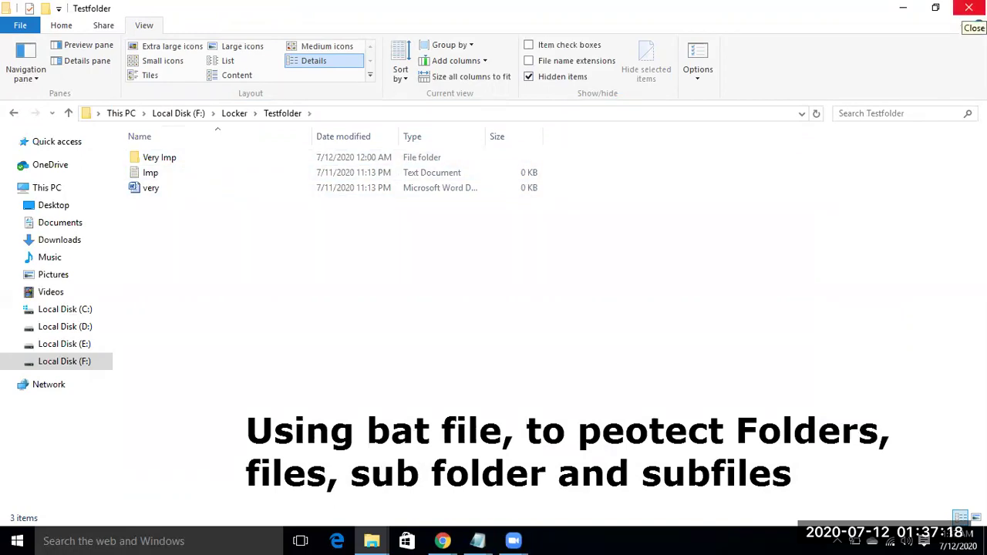
# Step: Close the Explorer window showing Testfolder, returning to the desktop
pyautogui.click(969, 7)
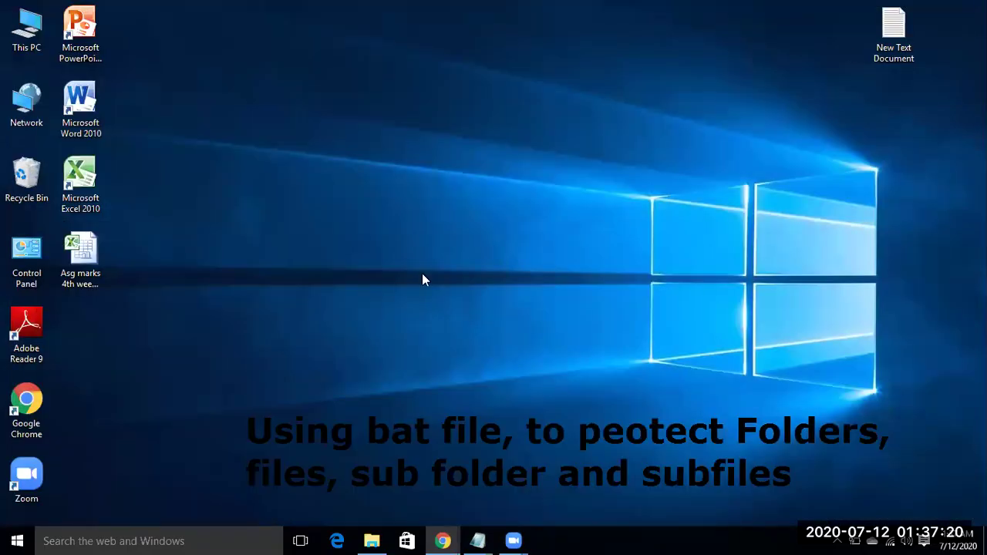